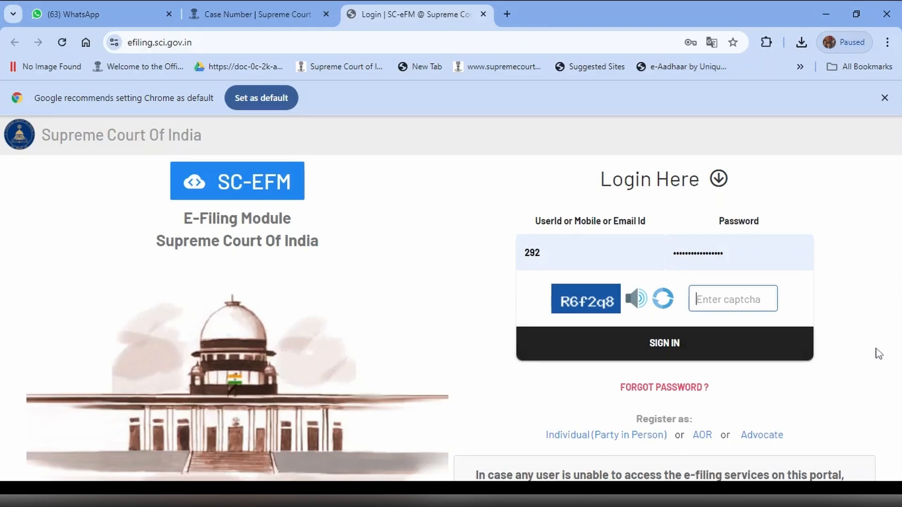
- Enter the displayed captcha code and sign in to the e-filing portal with the prefilled login details
type("R")
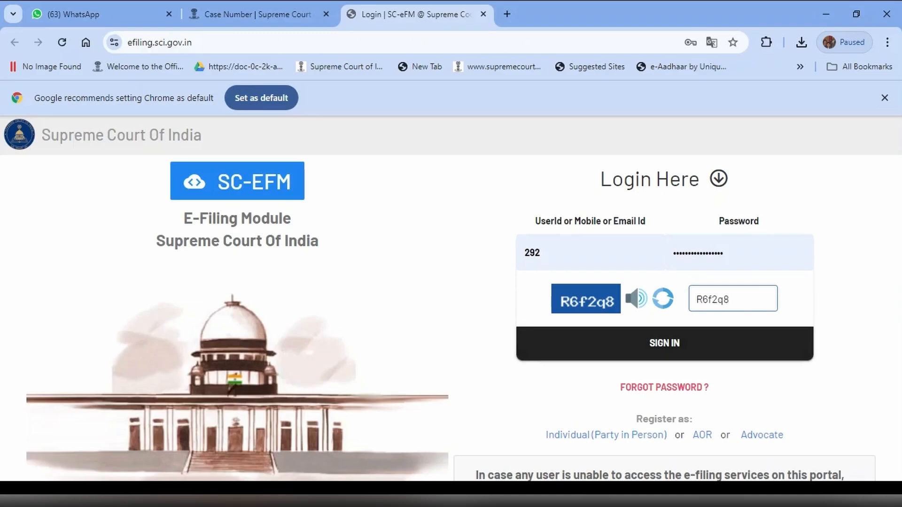
type("6f2q8")
left_click(674, 351)
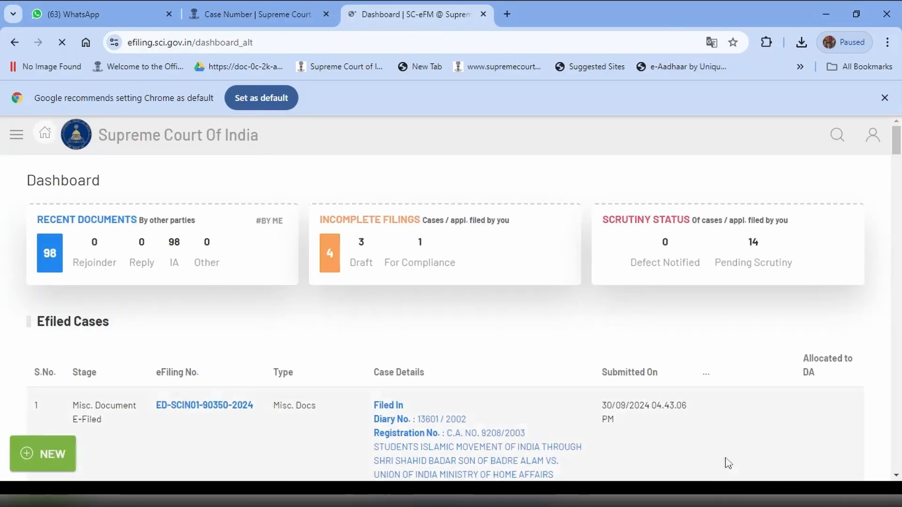
- Start a fresh case filing and enter the petitioner's name and STATE OF JAMMU AND KASHMIR as the petitioner and respondent cause titles
left_click(42, 454)
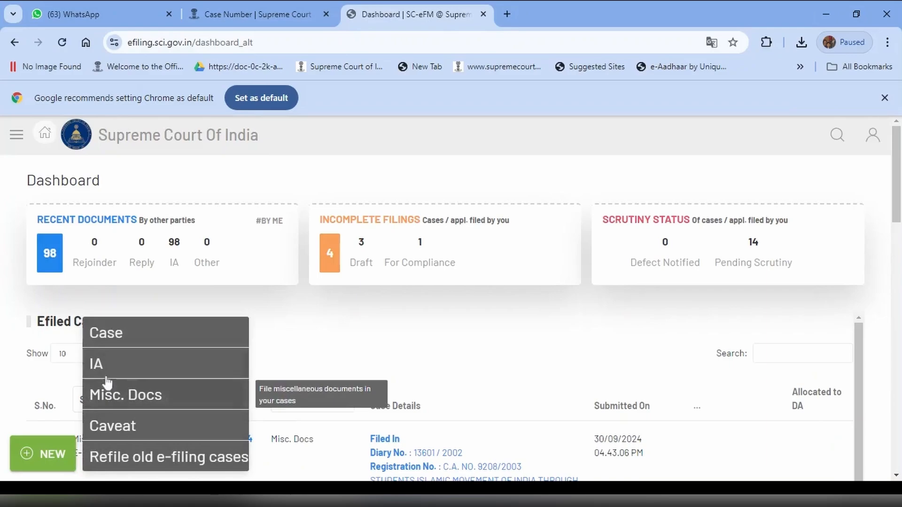
left_click(101, 334)
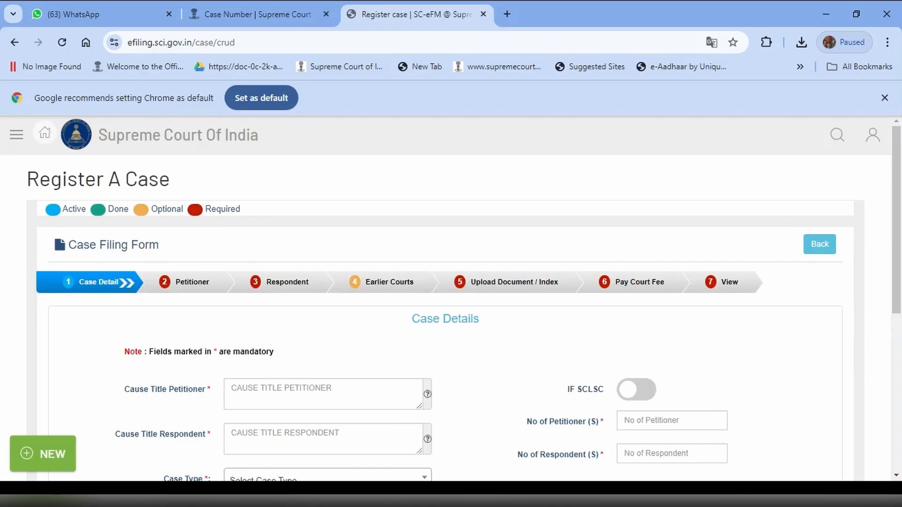
scroll(353, 386, "down", 3)
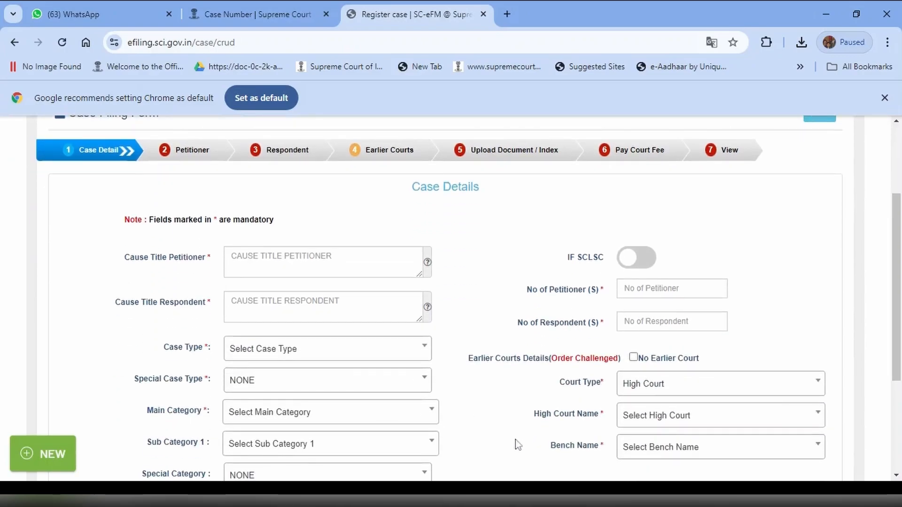
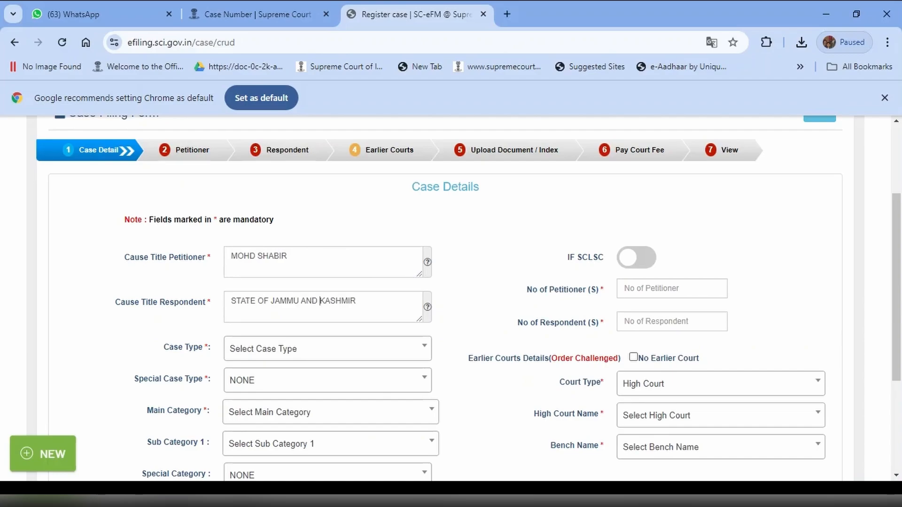
key("Tab")
type("STATE OF JAMMU AND KASHMIR")
scroll(510, 303, "down", 2)
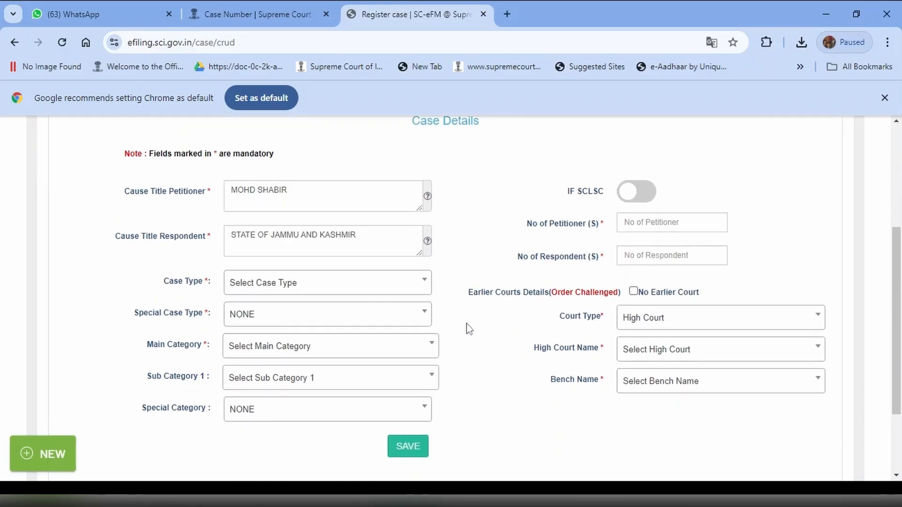
- Set the case type to MISCELLANEOUS APPLICATION
left_click(324, 290)
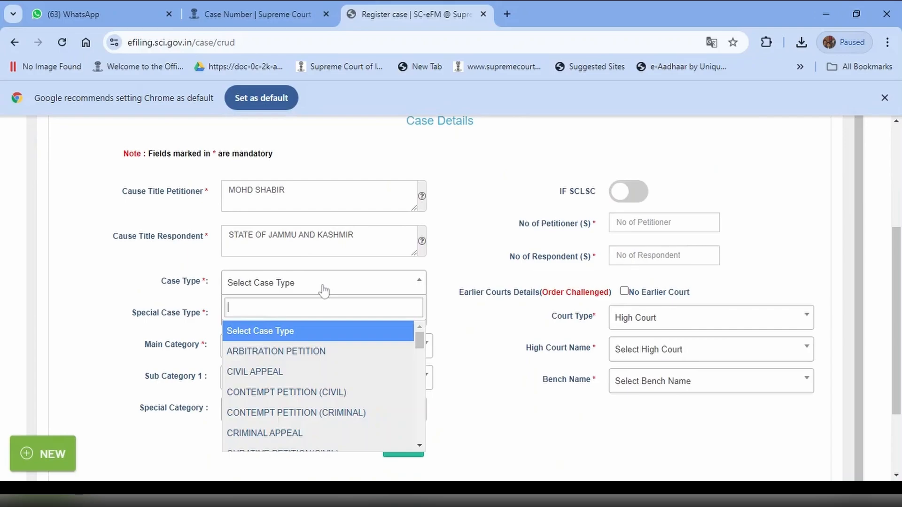
type("Mis")
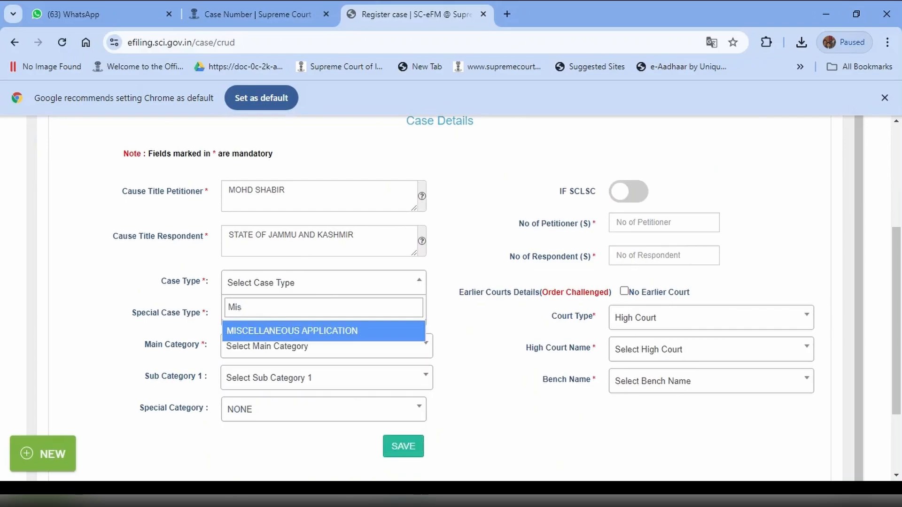
left_click(323, 332)
- Set the main category to ORDINARY CIVIL MATTERS and the sub category to OTHERS (1807), keeping the special category as NONE
left_click(323, 335)
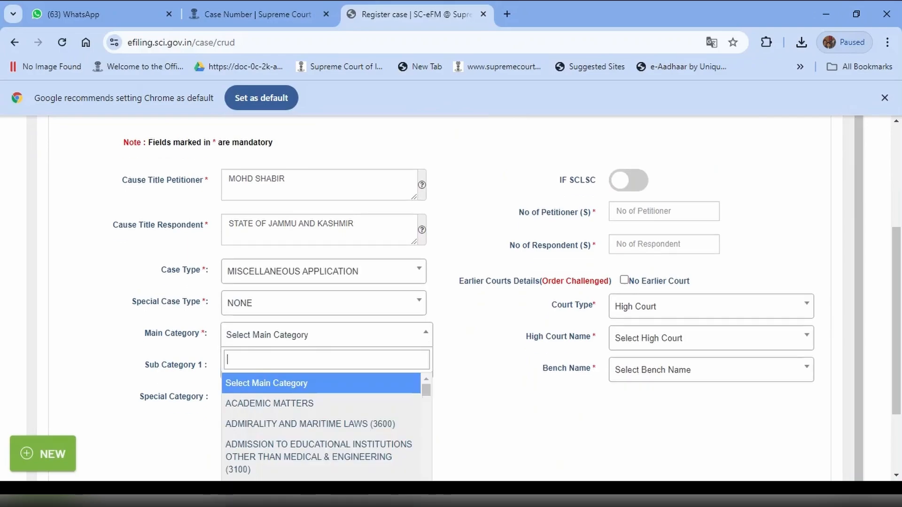
type("civi")
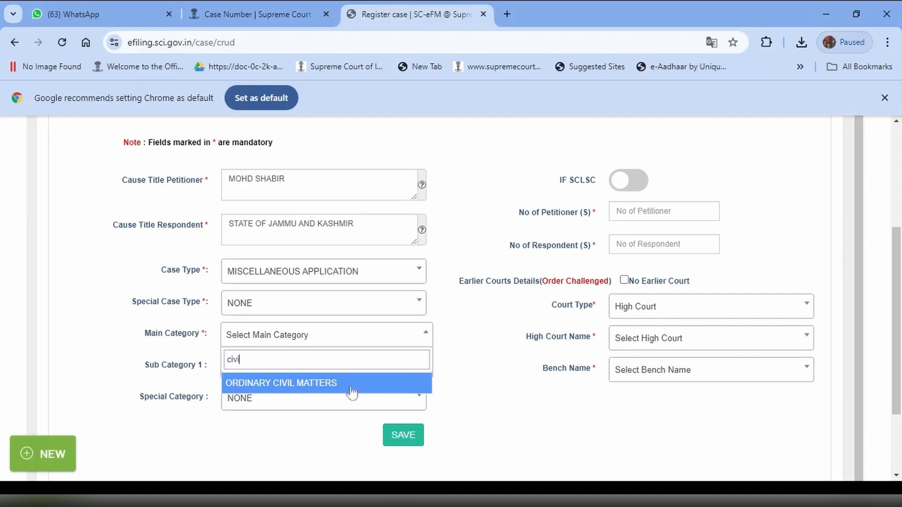
left_click(312, 387)
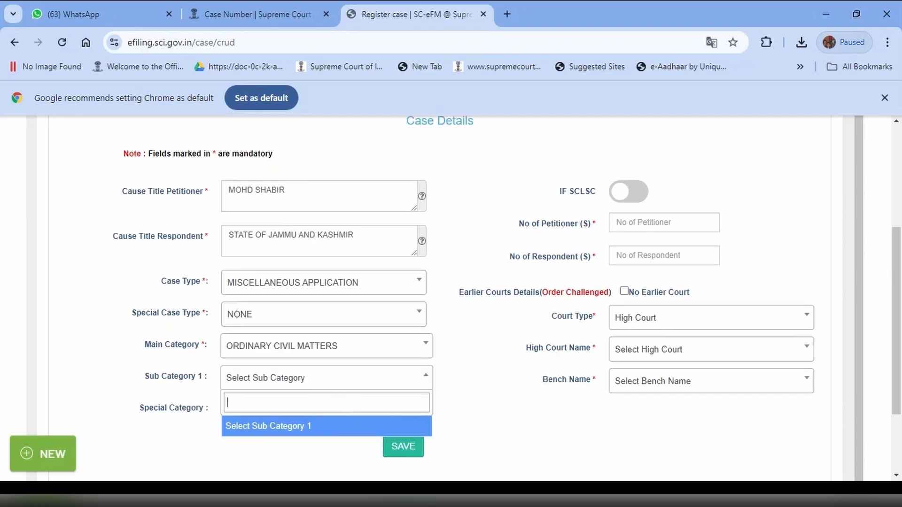
type("1807")
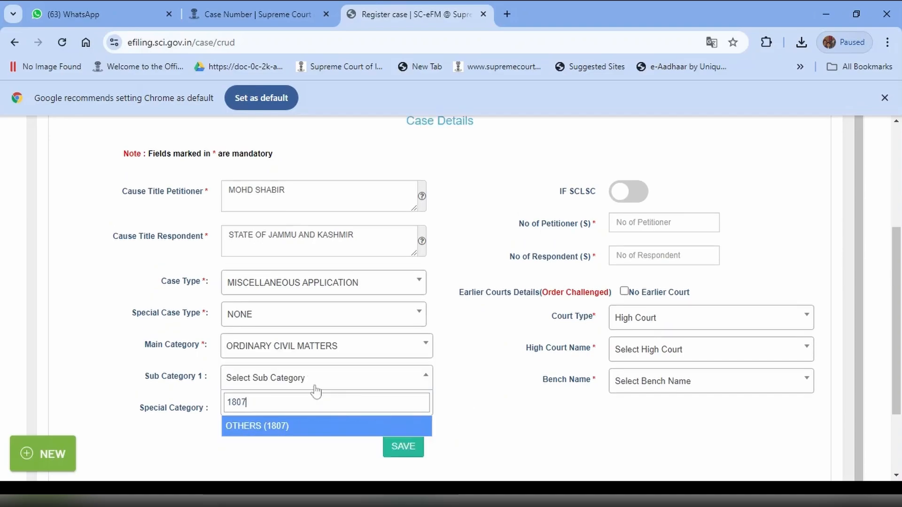
left_click(258, 428)
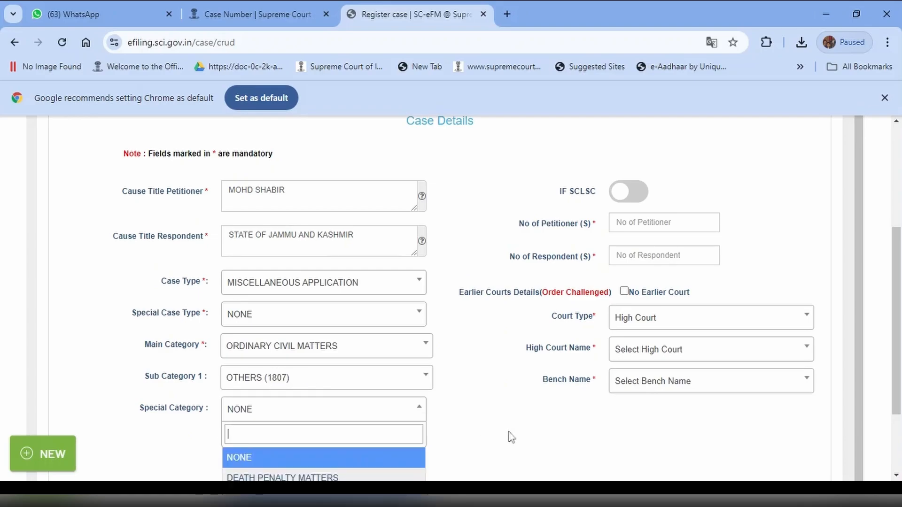
left_click(550, 401)
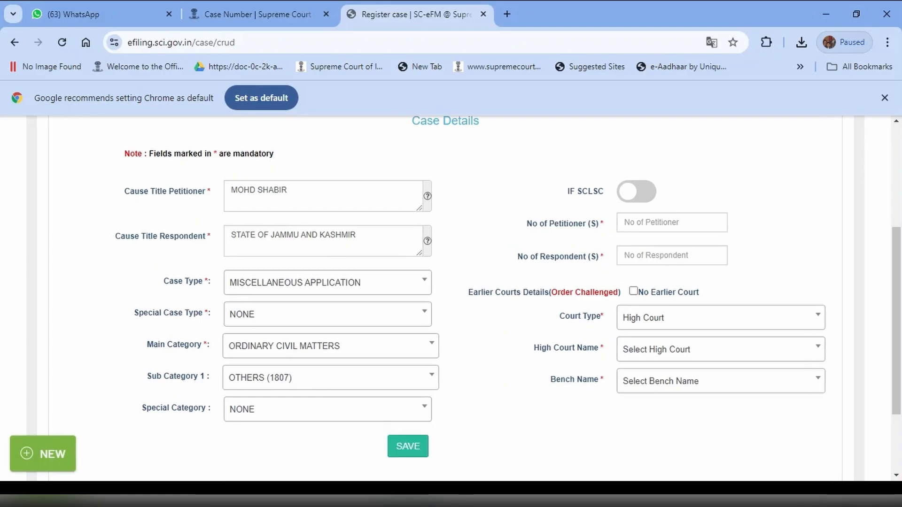
- Set the number of petitioners to 2 and the number of respondents to 10
left_click(715, 220)
left_click(715, 220)
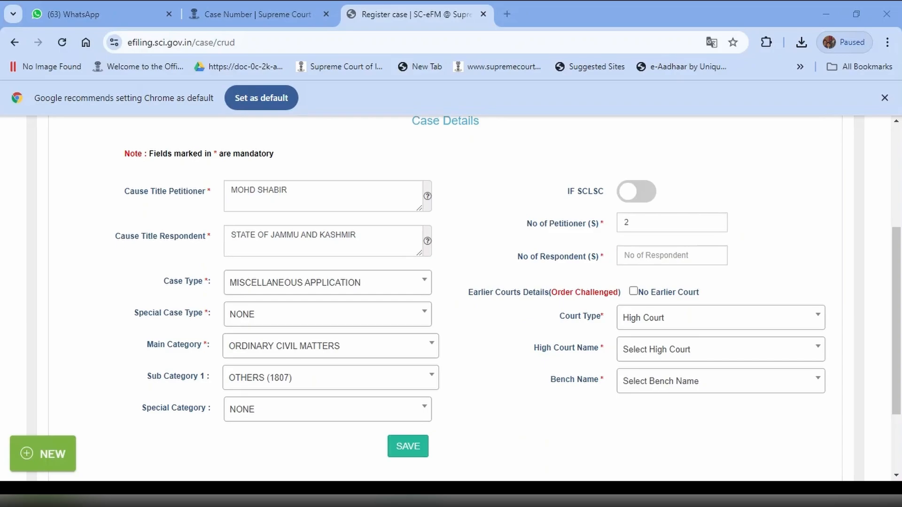
left_click(716, 255)
left_click(716, 255)
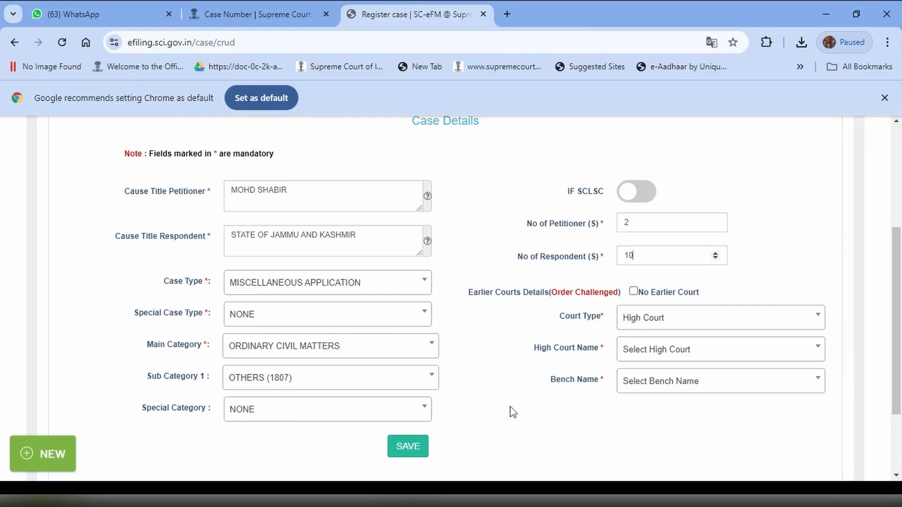
- Mark the case as having no earlier court and save the case details
scroll(509, 411, "down", 3)
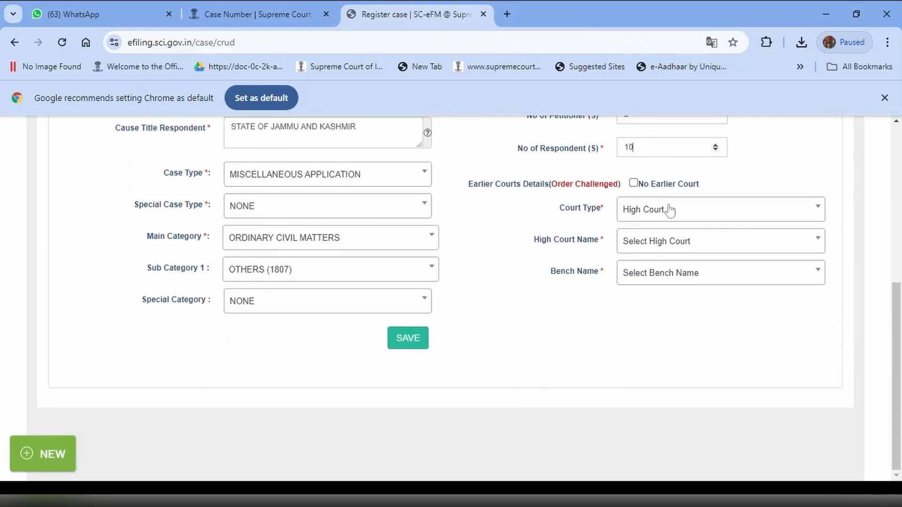
left_click(634, 184)
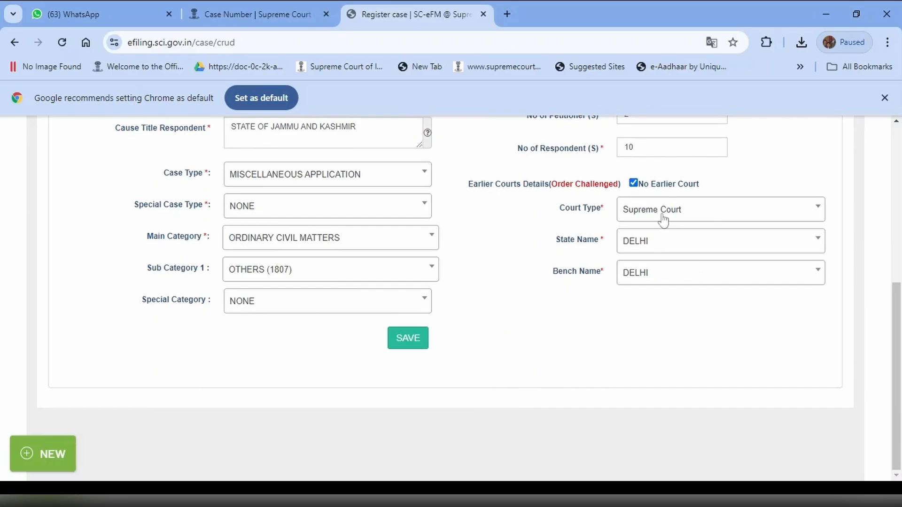
left_click(409, 344)
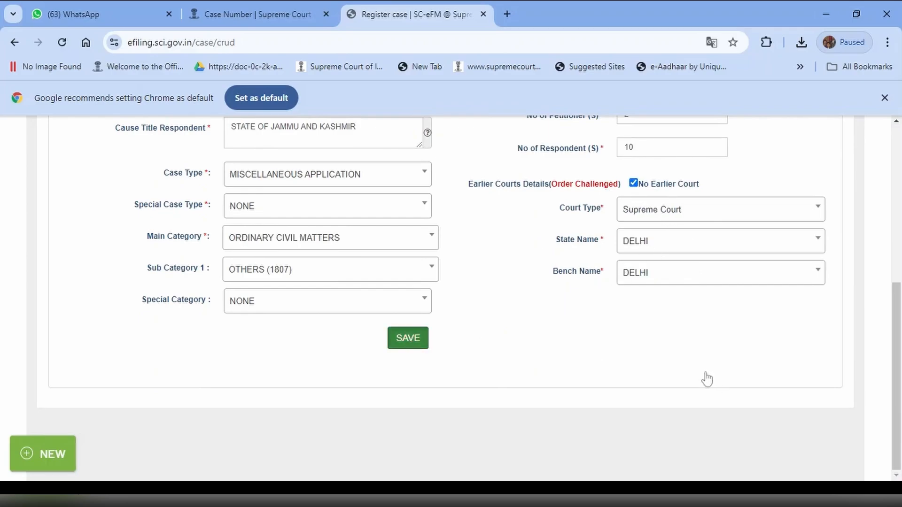
left_click(633, 187)
- Continue from the saved case details to the petitioner information form
scroll(467, 353, "up", 3)
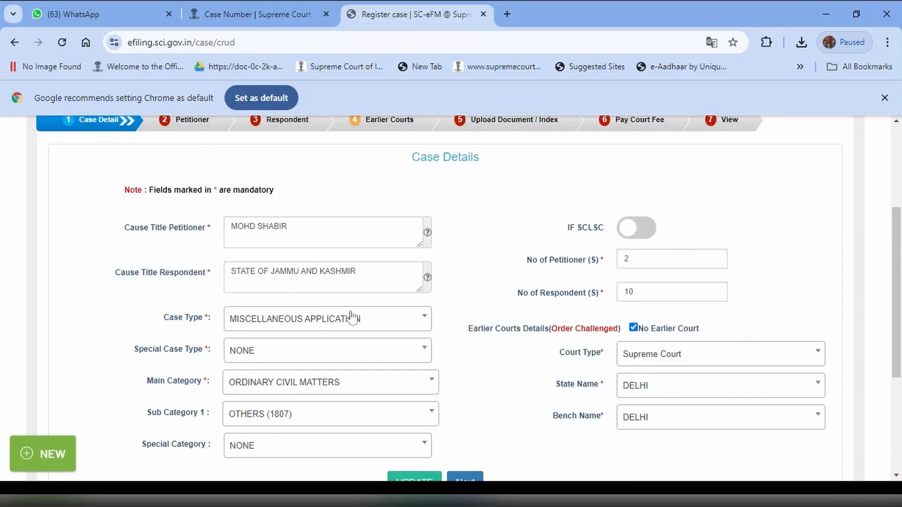
scroll(530, 329, "down", 4)
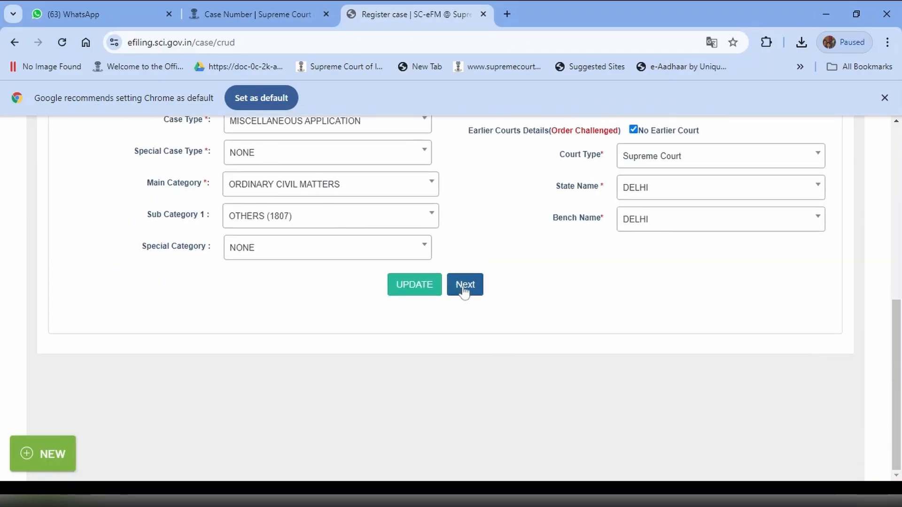
left_click(464, 287)
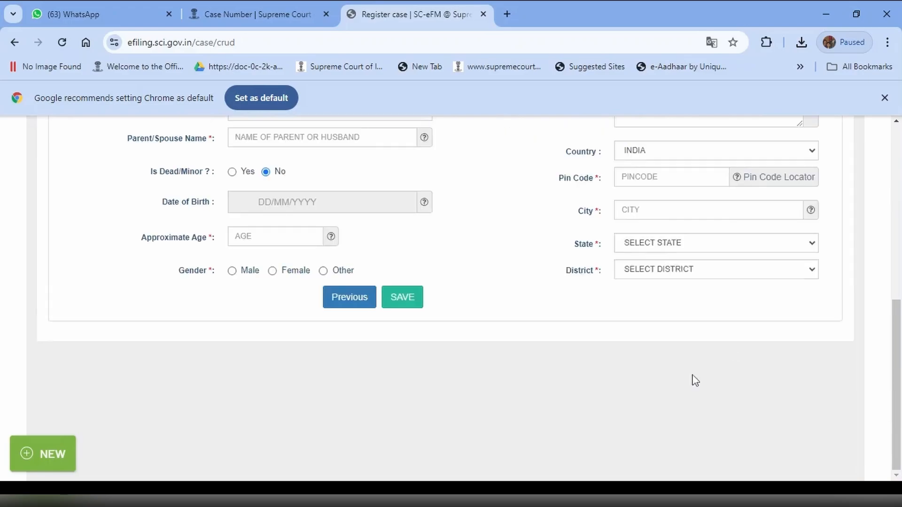
- Set the petitioner type to Individual and enter the main petitioner's full name
scroll(495, 335, "up", 3)
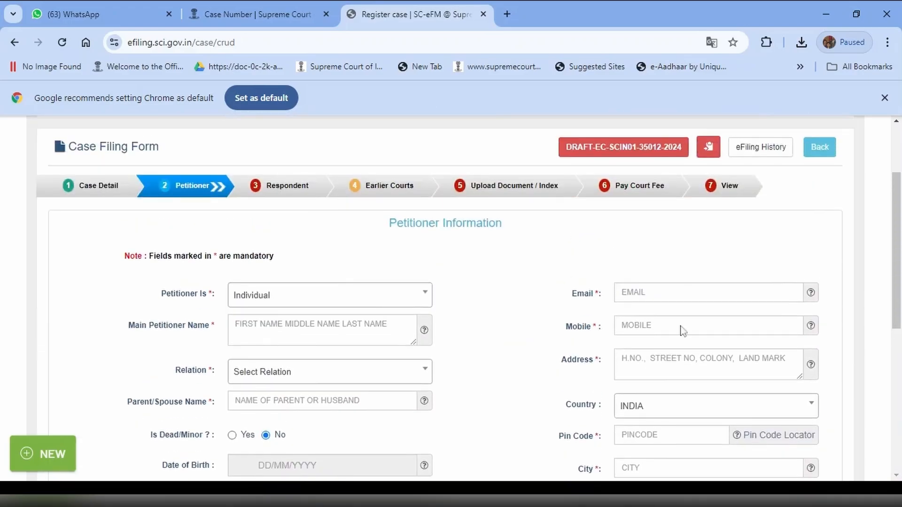
left_click(292, 302)
left_click(261, 354)
left_click(397, 318)
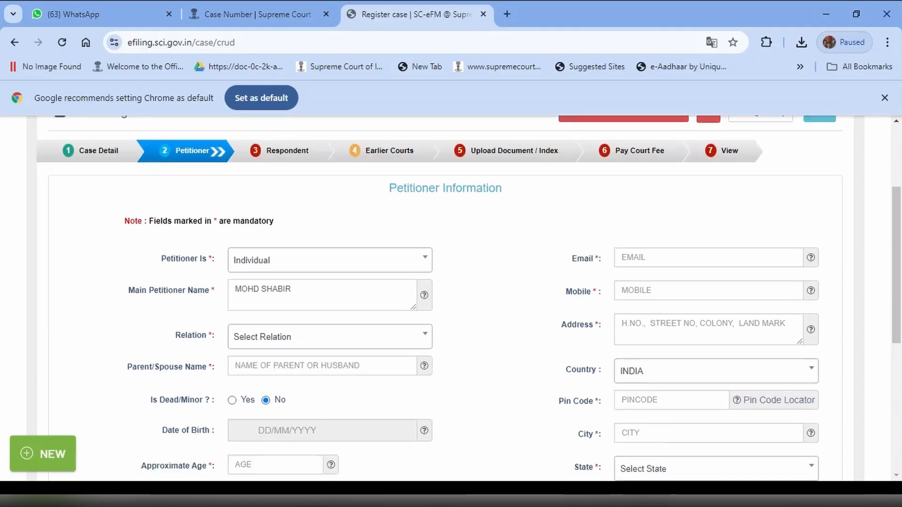
- Set the petitioner's relation to Son Of and enter the parent's name
scroll(280, 254, "down", 2)
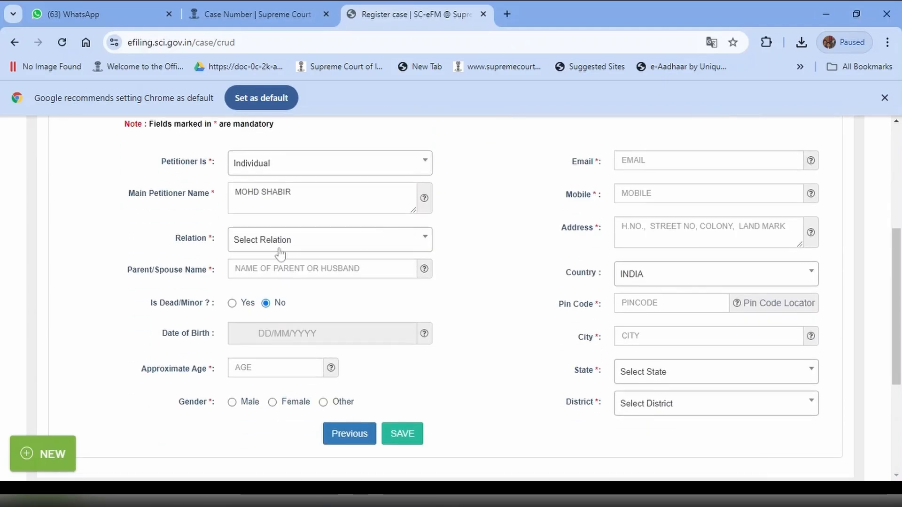
left_click(281, 243)
left_click(267, 308)
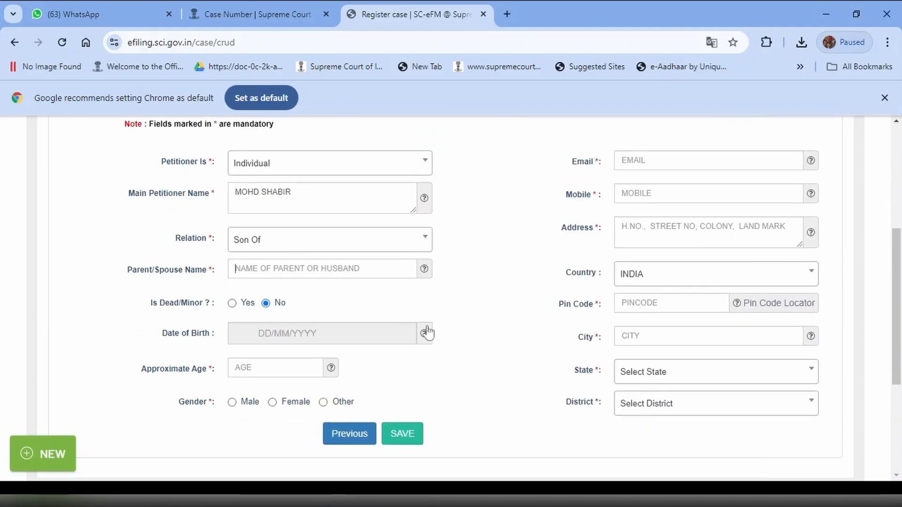
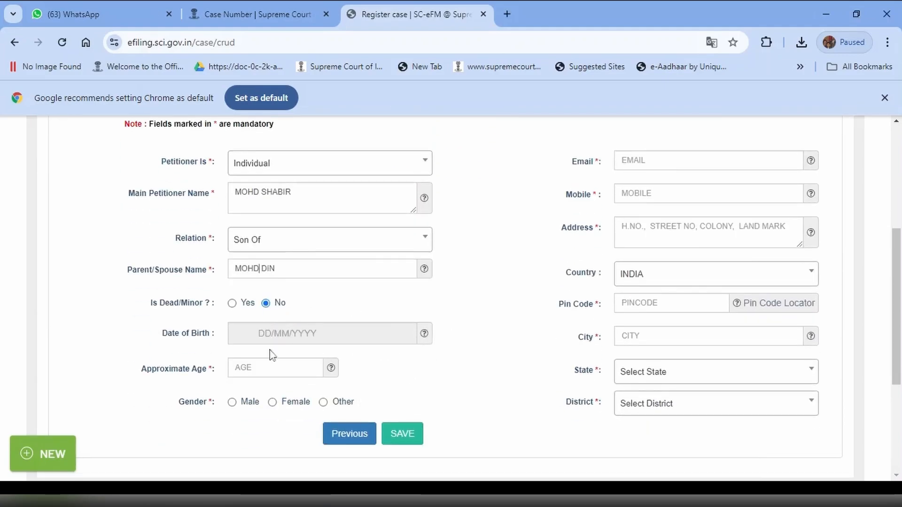
- Enter 43 as the petitioner's approximate age and set the gender to Male
left_click(271, 367)
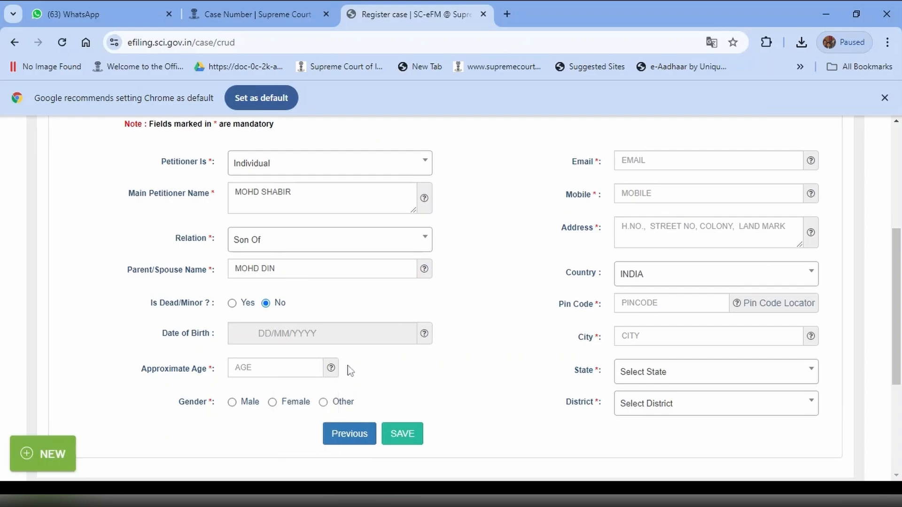
type("43")
scroll(348, 366, "down", 3)
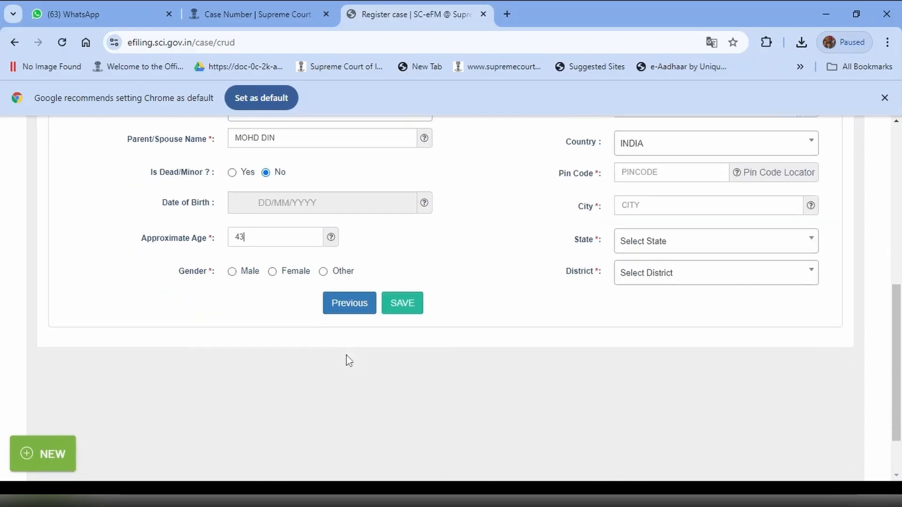
left_click(233, 271)
- Save the petitioner information and continue to the respondent form
scroll(511, 224, "up", 7)
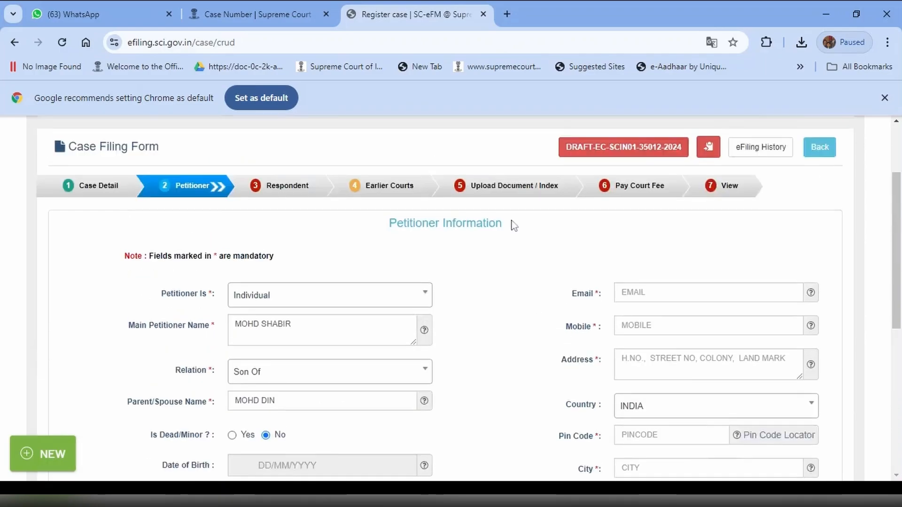
scroll(517, 231, "down", 3)
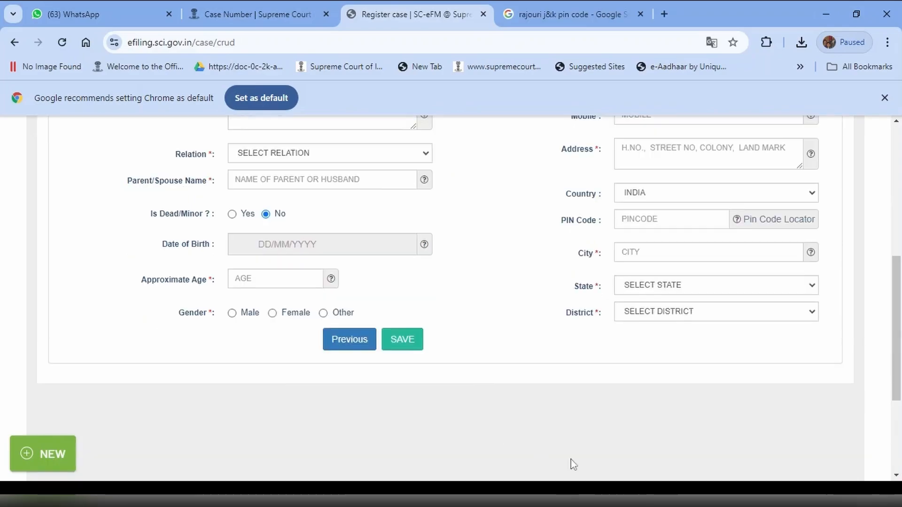
left_click(403, 340)
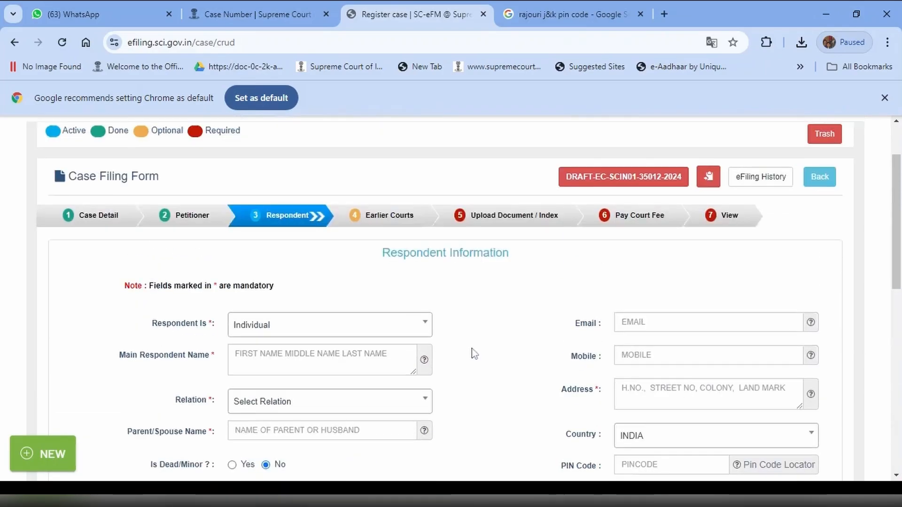
- Identify the respondent as a State Department: The State of Jammu and Kashmir, School Education Department, with the post Principal Secretary
scroll(489, 343, "down", 2)
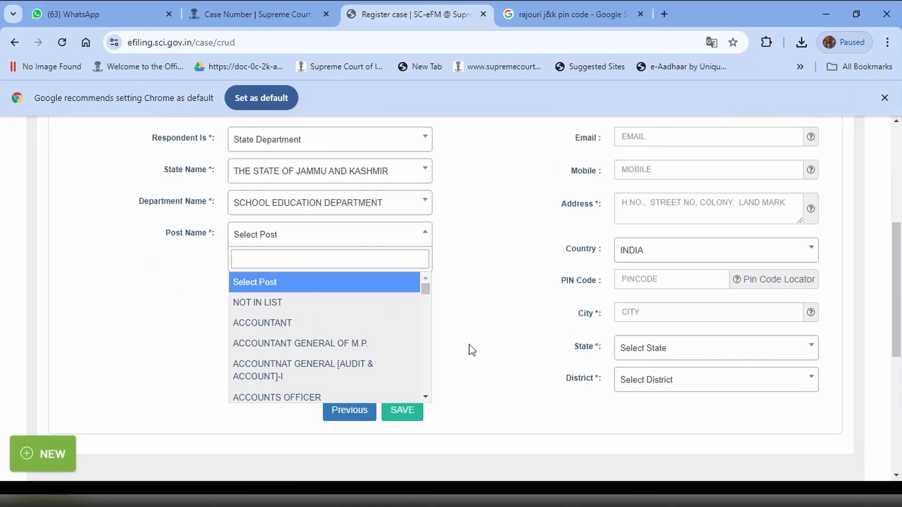
type("prina")
key("BackSpace")
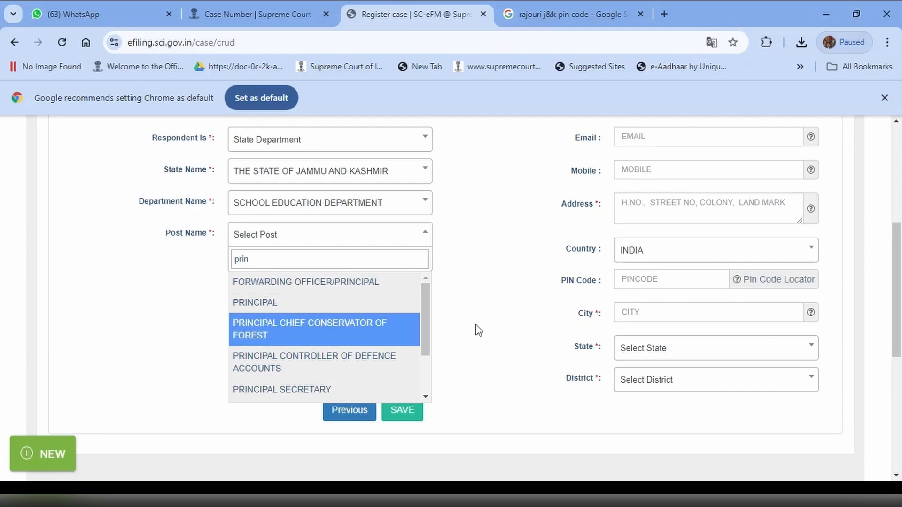
key("Down")
key("Down")
key("Down")
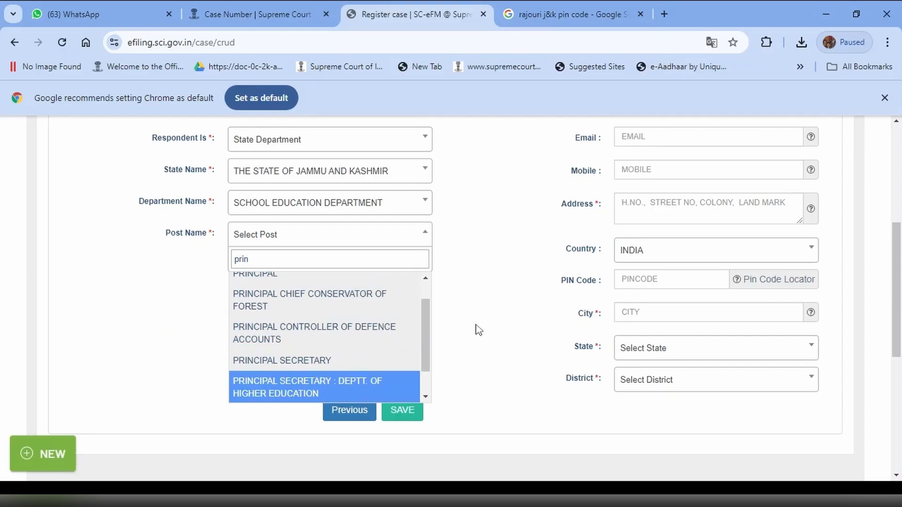
key("Up")
key("Return")
key("Tab")
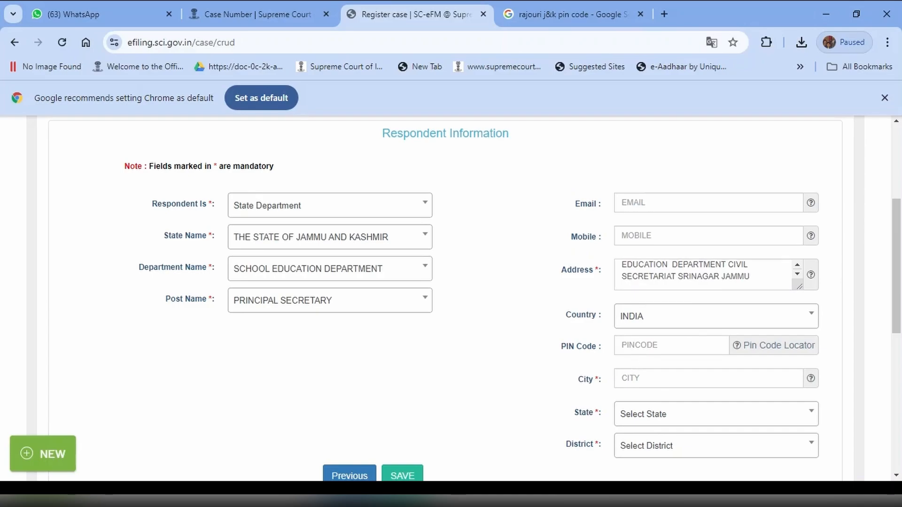
- Enter the respondent's postal code and city, and set the state to Jammu & Kashmir and the district to Rajauri
type("185131")
scroll(514, 404, "down", 3)
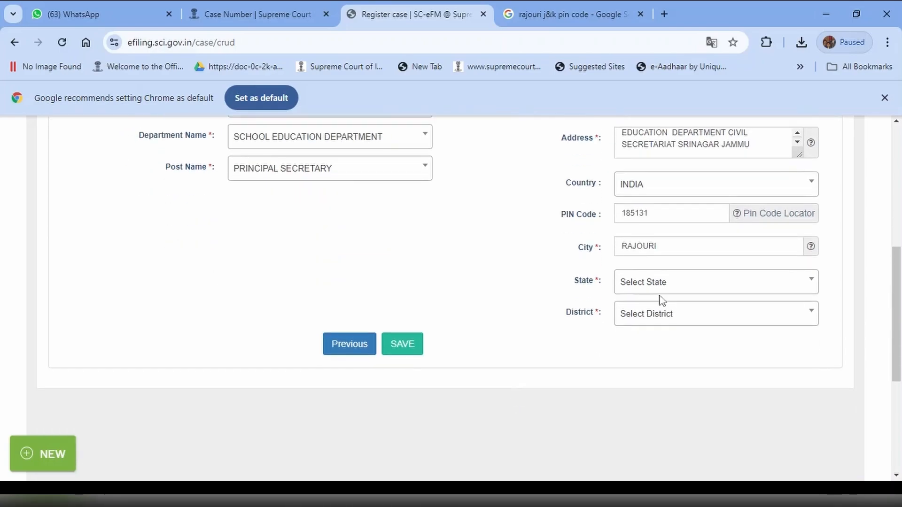
left_click(658, 287)
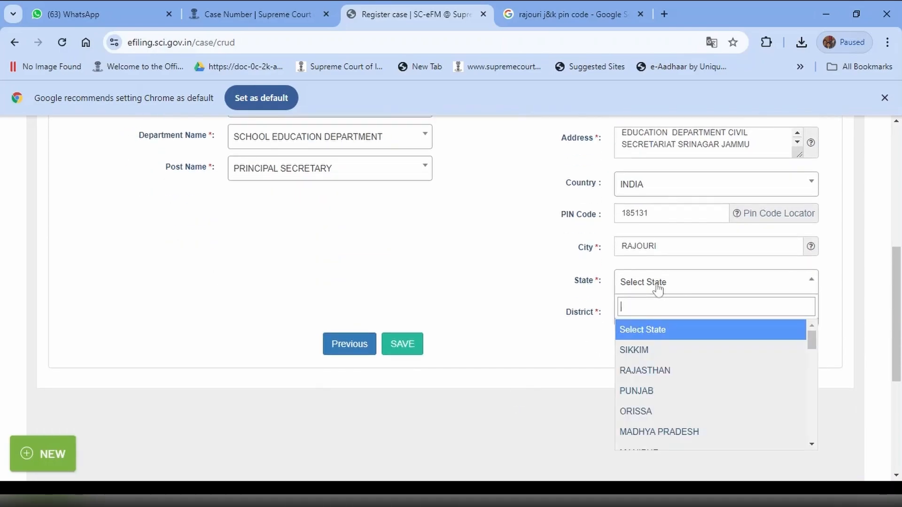
type("jam")
left_click(664, 331)
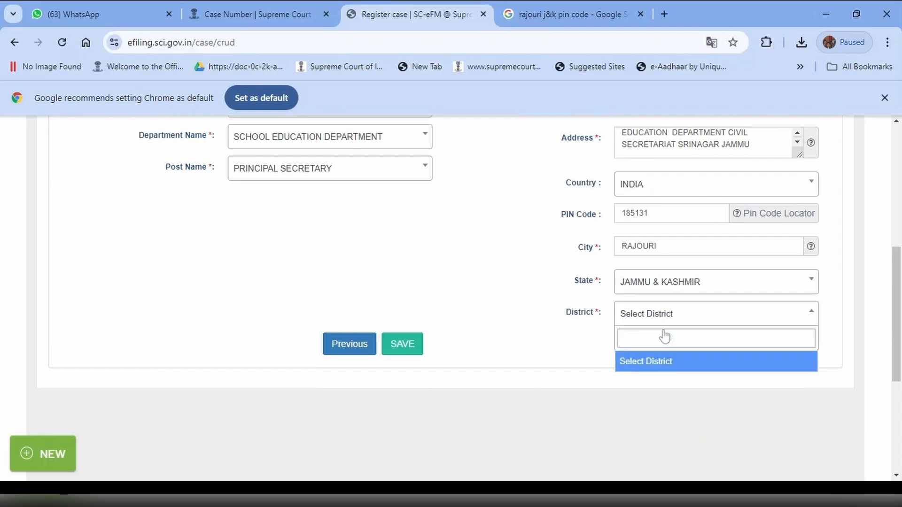
type("raj")
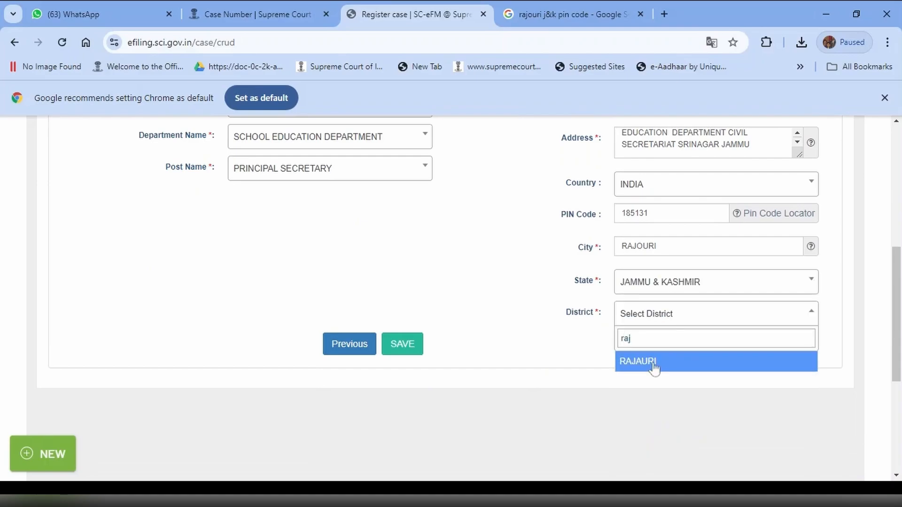
left_click(655, 363)
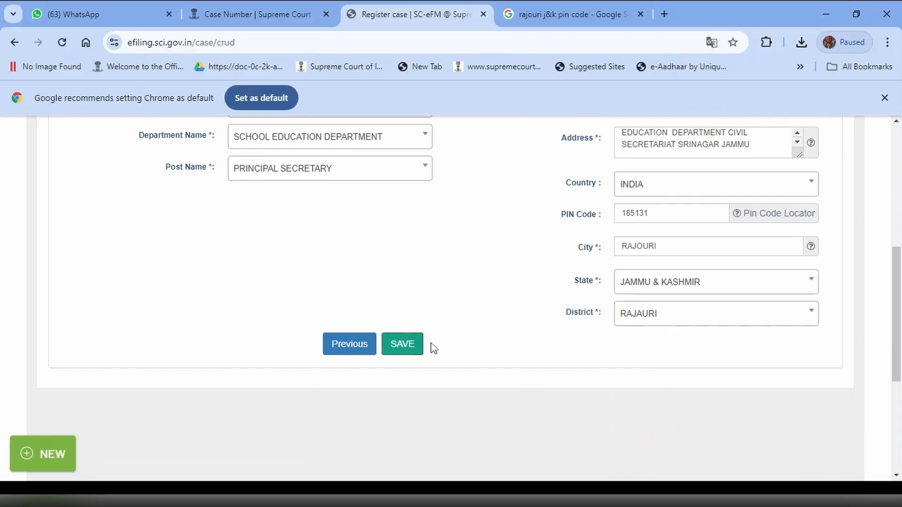
- Save the respondent information and continue to the Earlier Courts form
left_click(403, 344)
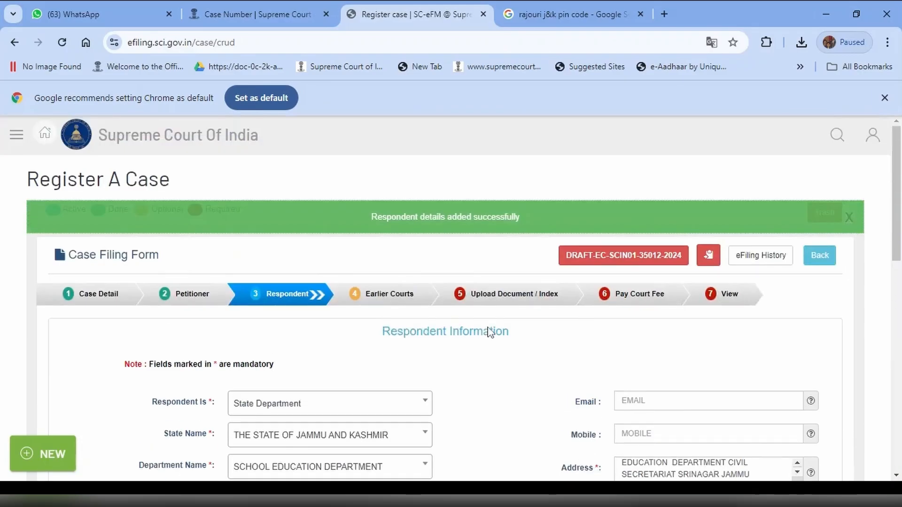
scroll(490, 333, "down", 5)
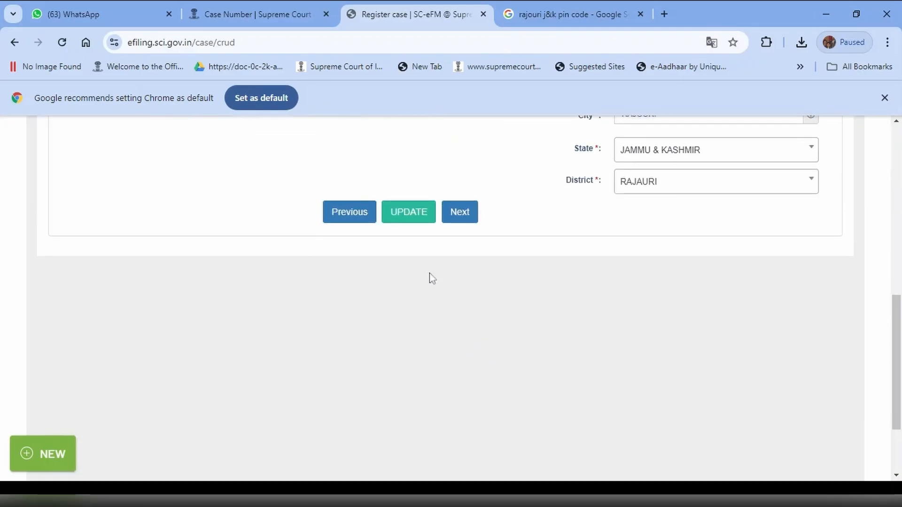
scroll(479, 306, "up", 3)
scroll(481, 306, "down", 3)
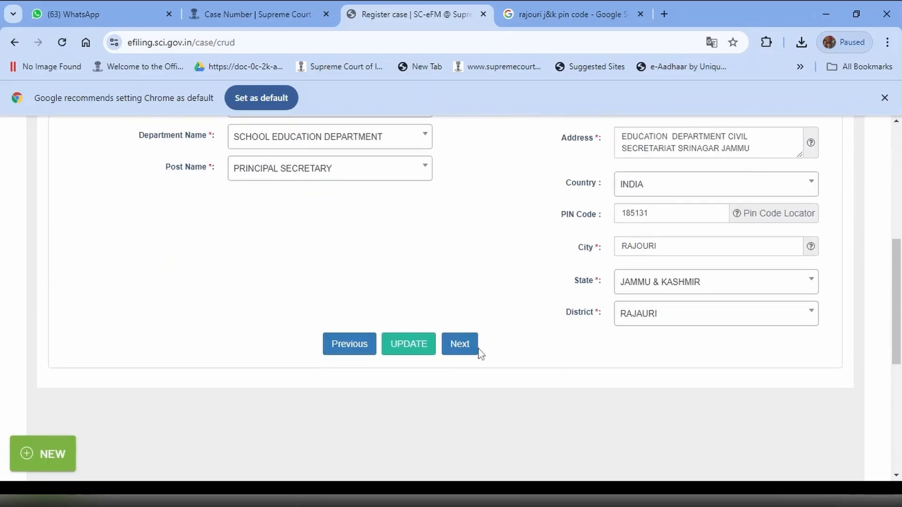
left_click(464, 346)
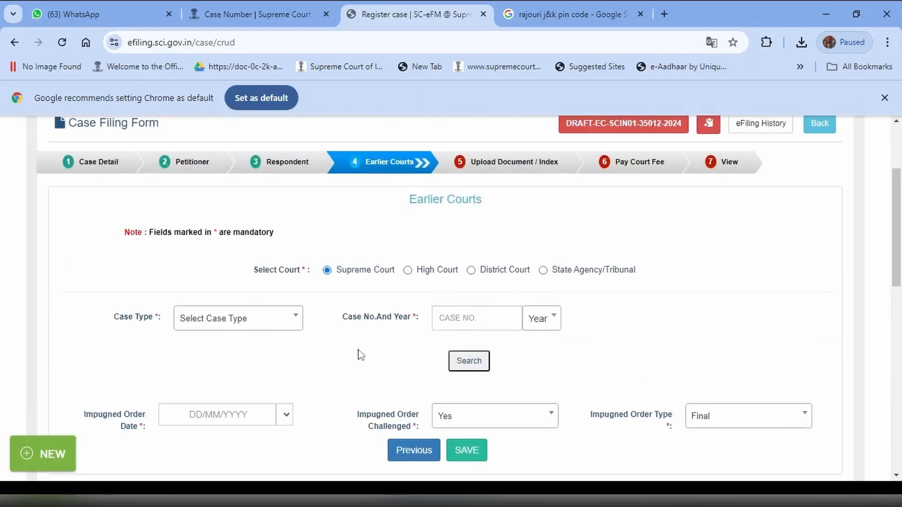
- Set the earlier Supreme Court case type to Miscellaneous Application and the case year to 2024
left_click(296, 318)
left_click(282, 357)
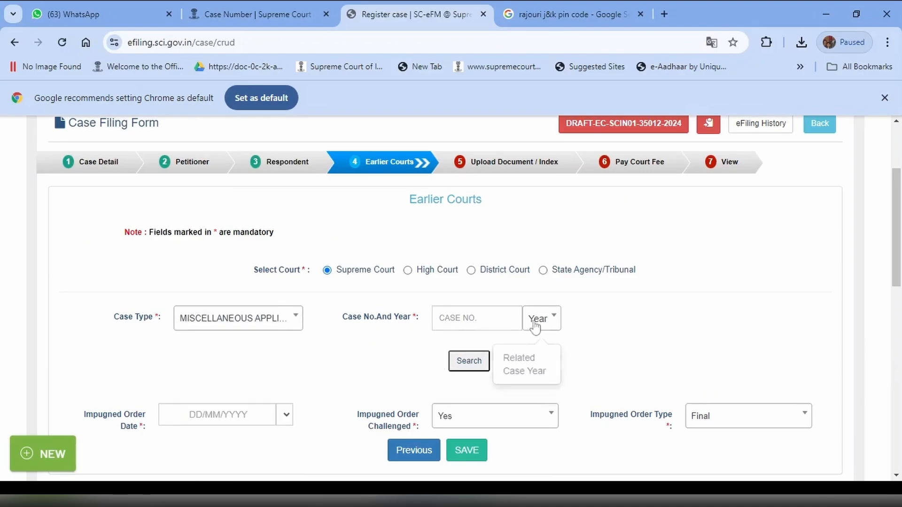
left_click(550, 318)
left_click(541, 387)
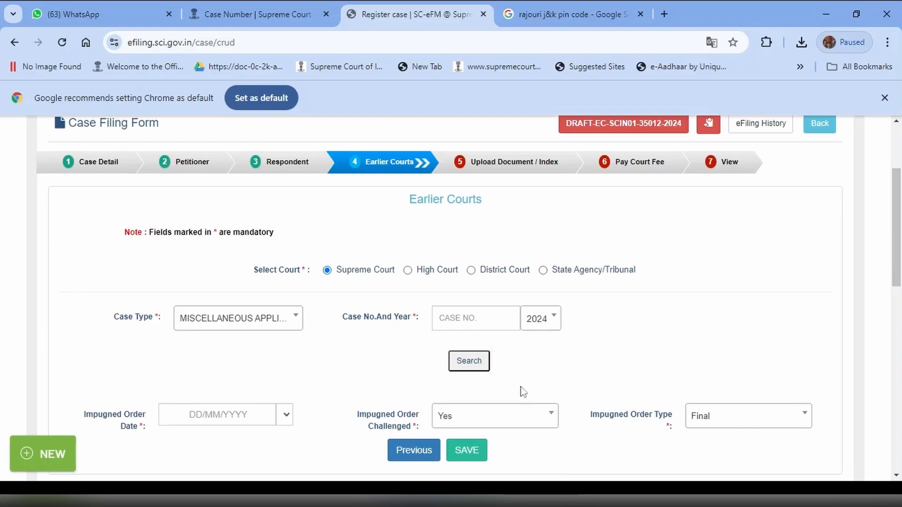
- Set the impugned order date to 13/12/2023 and save the earlier court entry
scroll(614, 376, "down", 3)
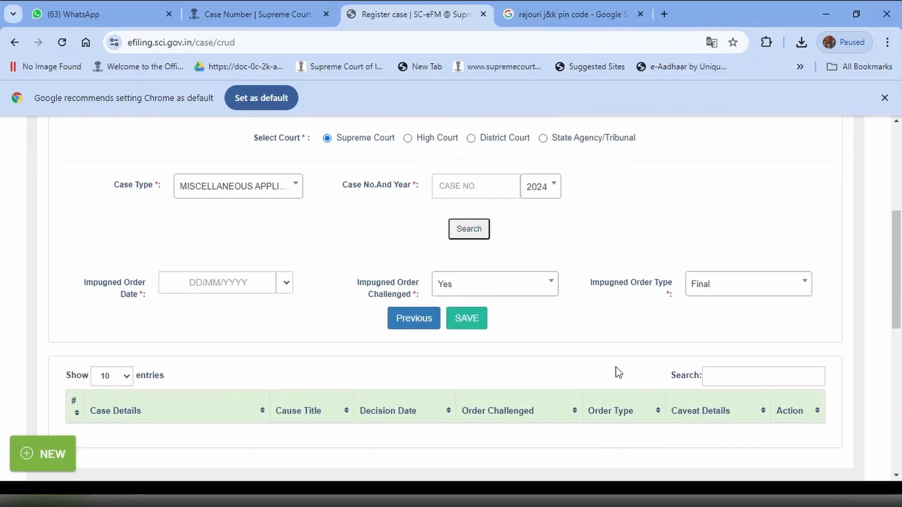
left_click(470, 319)
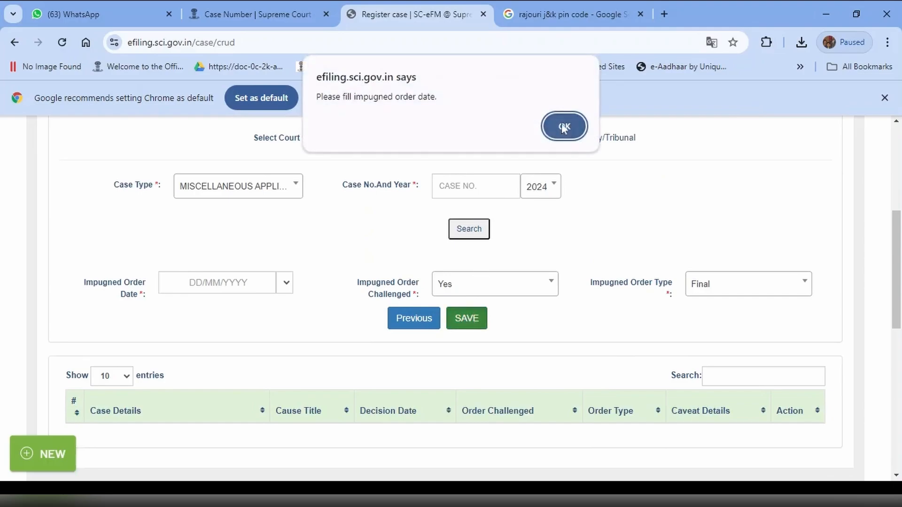
left_click(564, 127)
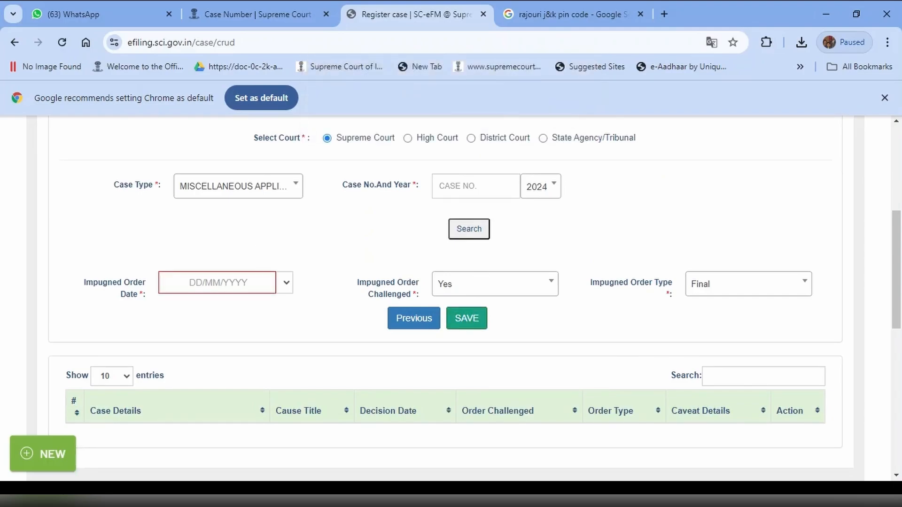
left_click(217, 283)
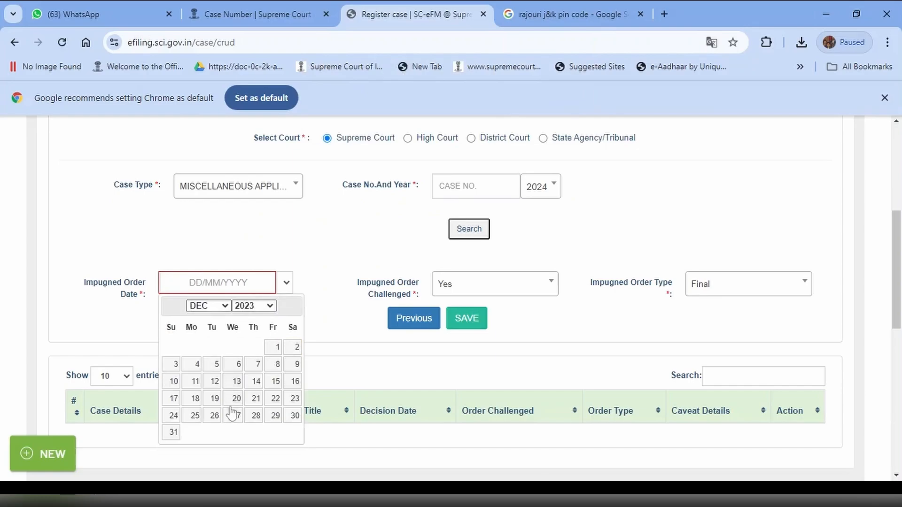
left_click(238, 389)
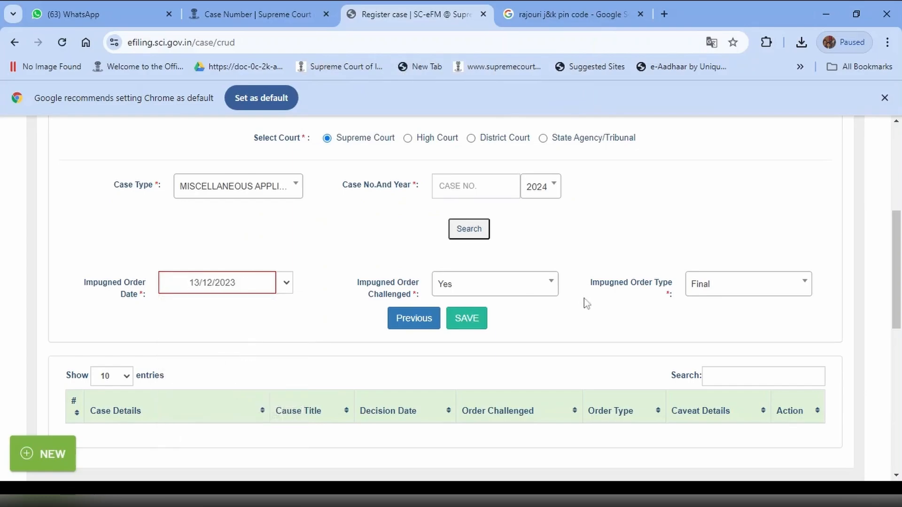
left_click(470, 320)
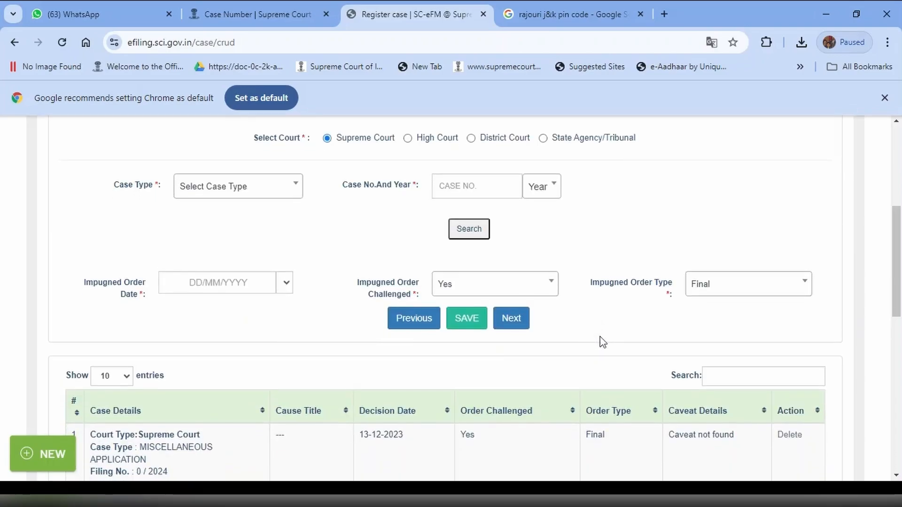
- Continue to the document upload stage and upload the petition PDF with the title APPLICATION FOR DIRECTION
scroll(611, 358, "up", 3)
scroll(611, 359, "down", 3)
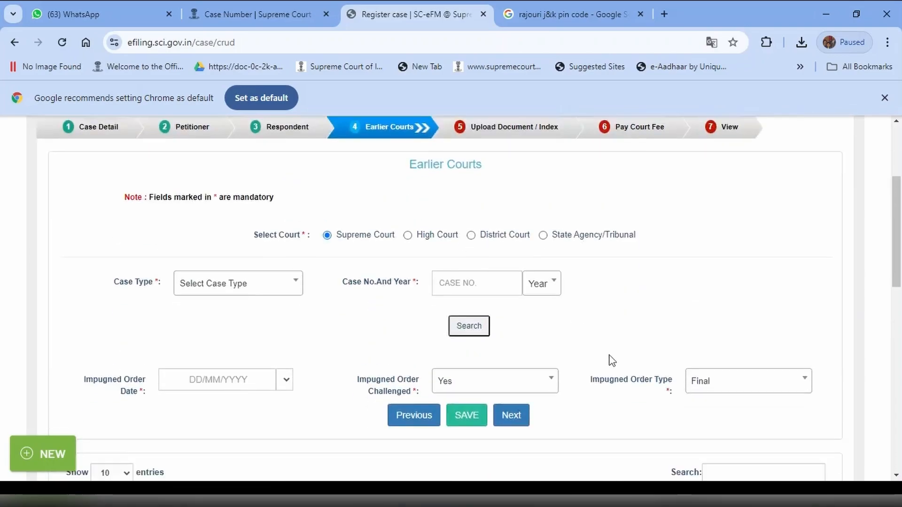
left_click(530, 322)
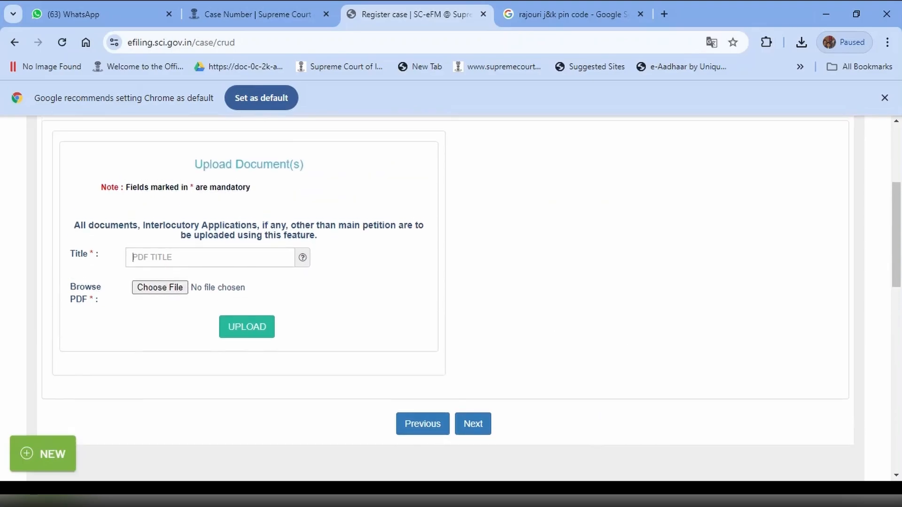
type("APPLICATION FOR DIRECTION")
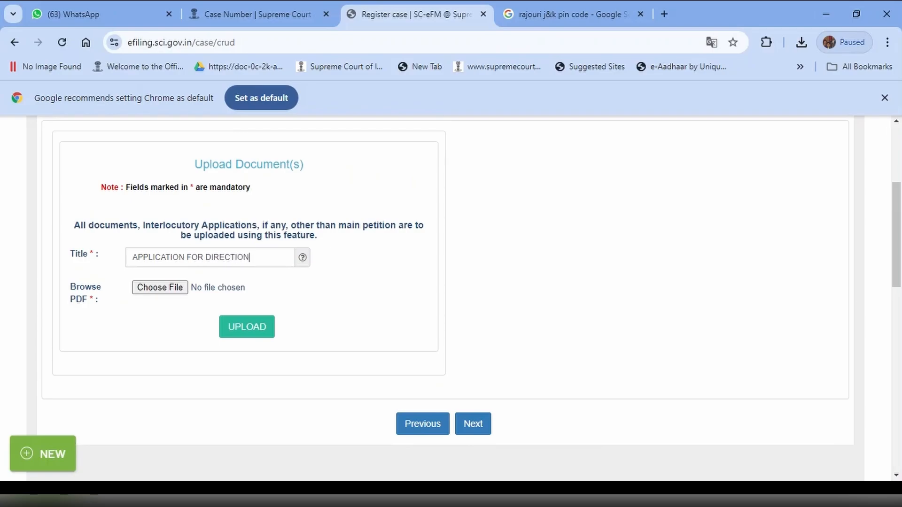
left_click(160, 287)
left_click(240, 329)
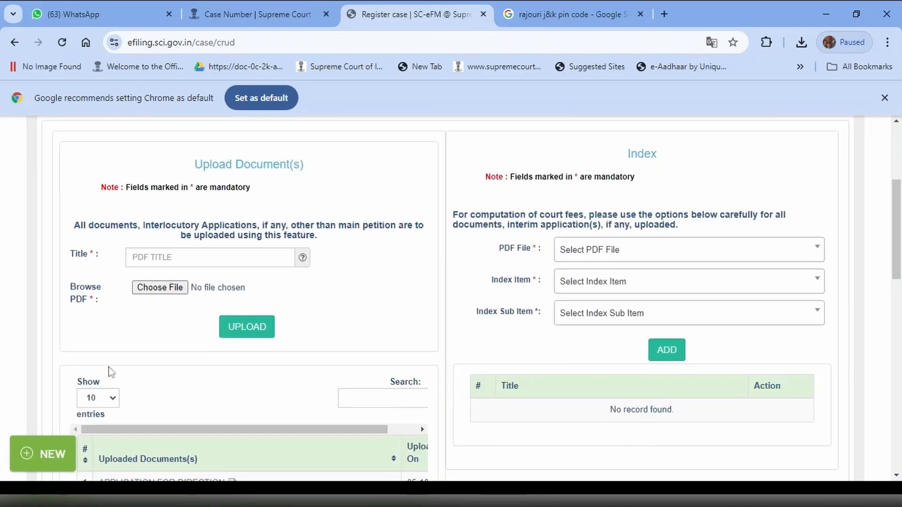
- Open the uploaded APPLICATION FOR DIRECTION document to check its content, and close it again
scroll(171, 373, "down", 2)
scroll(165, 369, "down", 2)
left_click(232, 284)
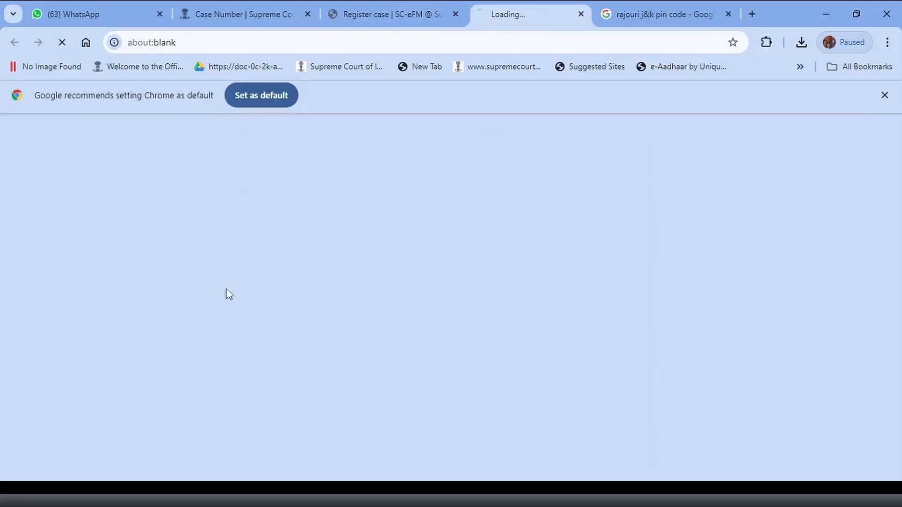
scroll(497, 262, "down", 1)
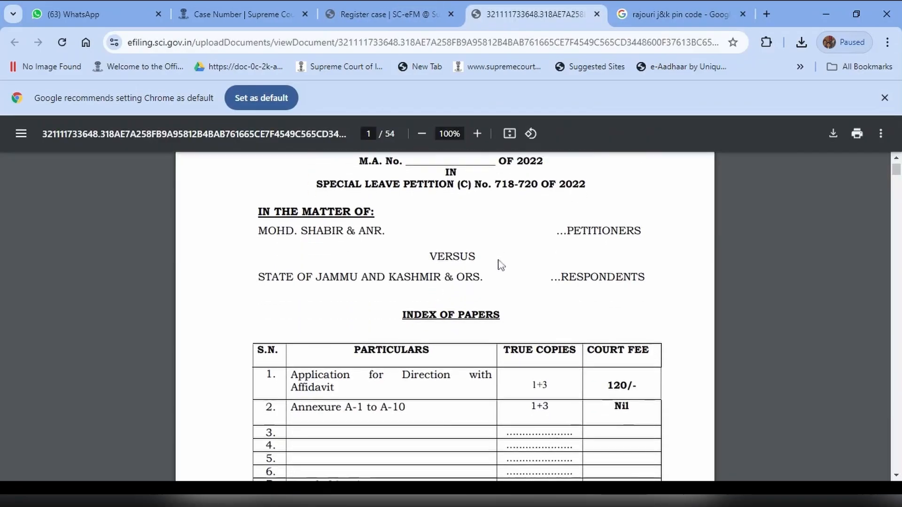
left_click(597, 14)
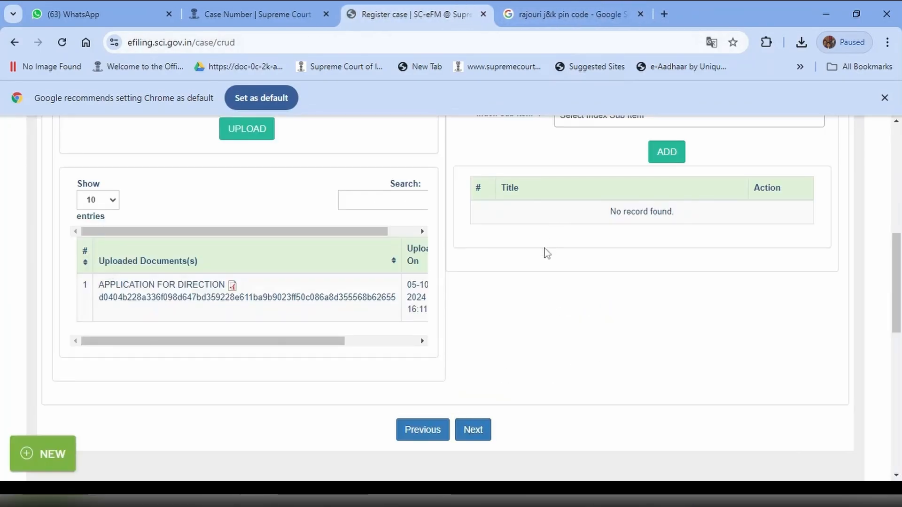
- Select the APPLICATION FOR DIRECTION PDF for the index and set the index item to INTERLOCUTARY APPLICATION
scroll(554, 301, "up", 4)
left_click(614, 250)
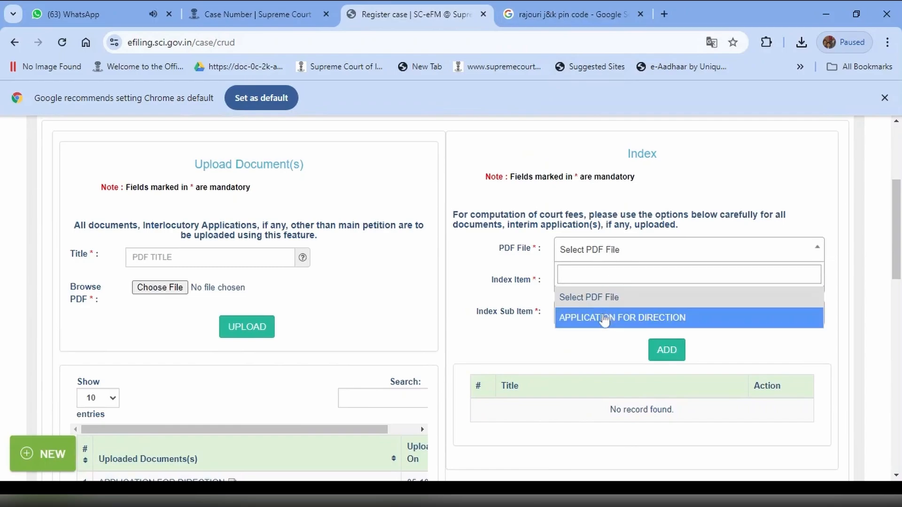
left_click(602, 317)
left_click(581, 292)
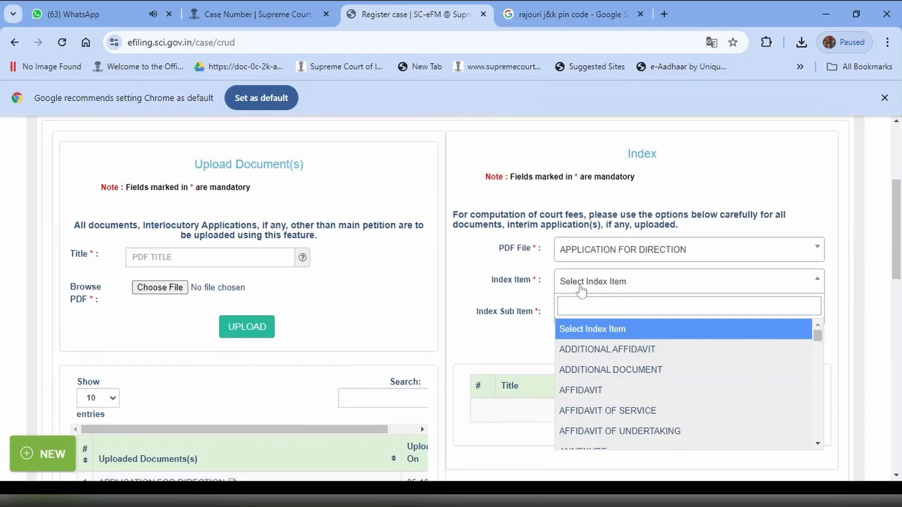
type("int")
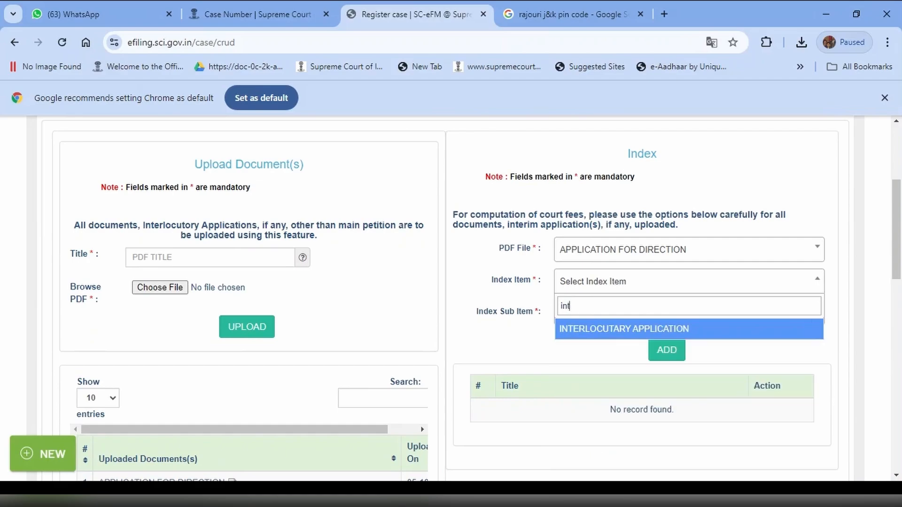
left_click(579, 329)
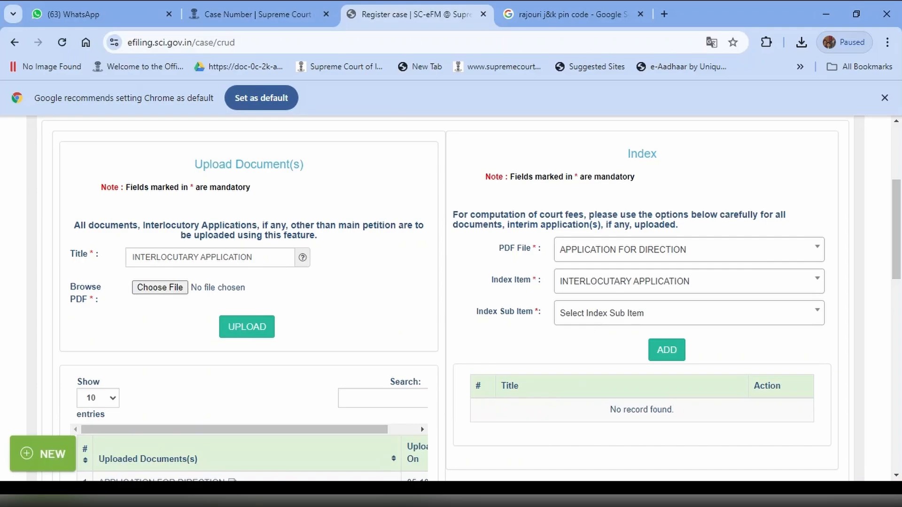
- Set the index sub item to APPROPRIATE ORDERS/DIRECTIONS and add the entry to the index
left_click(594, 314)
type("Direction")
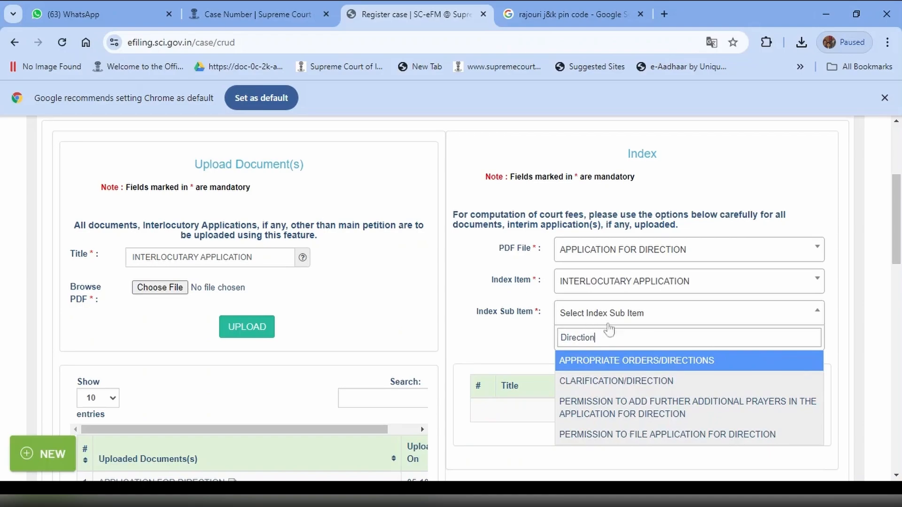
left_click(657, 369)
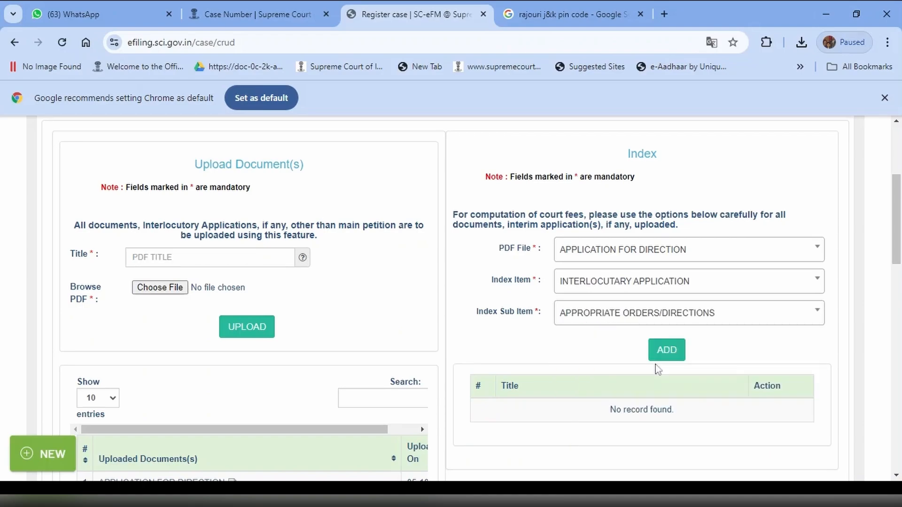
left_click(658, 353)
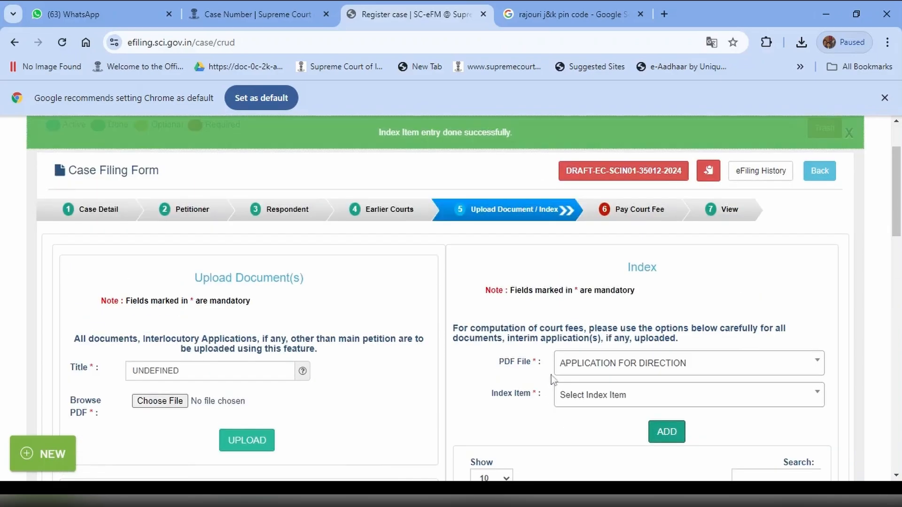
- Add an AFFIDAVIT entry with 1 copy to the index for the APPLICATION FOR DIRECTION file
left_click(582, 400)
scroll(585, 406, "down", 1)
scroll(589, 413, "down", 1)
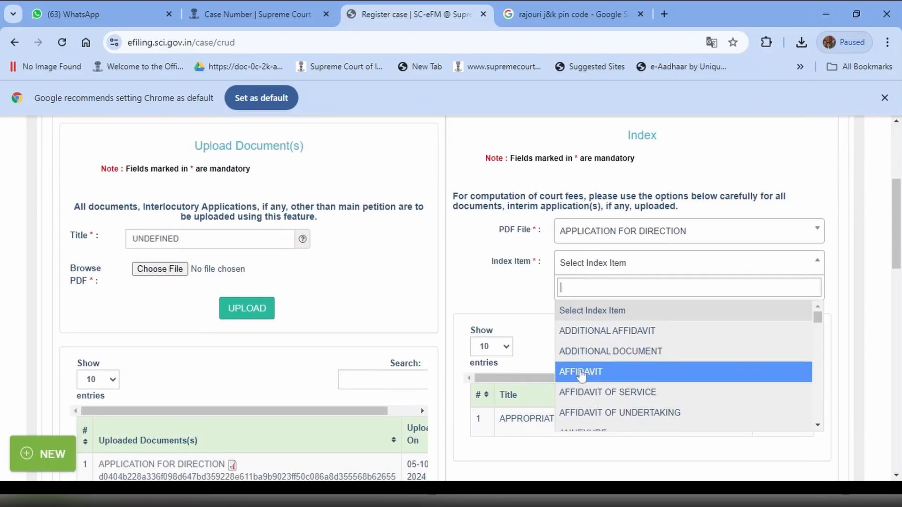
left_click(579, 373)
type("1")
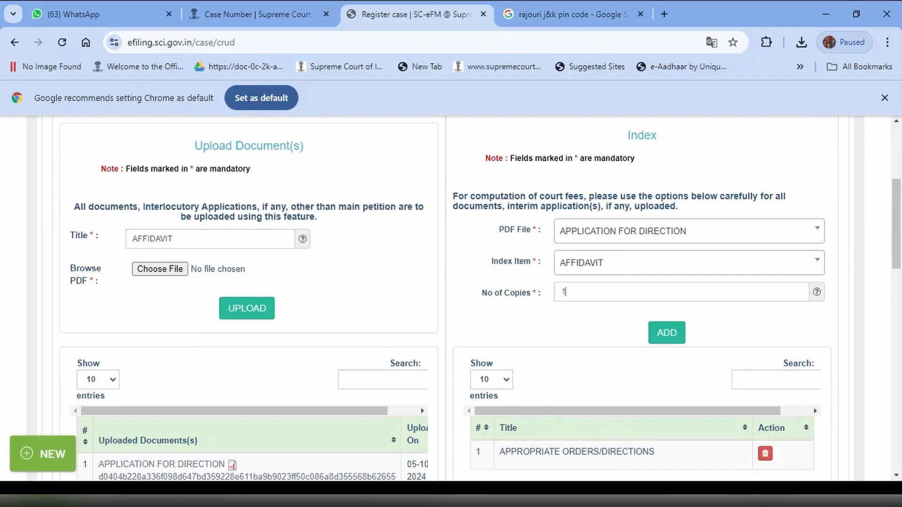
scroll(577, 348, "down", 2)
left_click(669, 202)
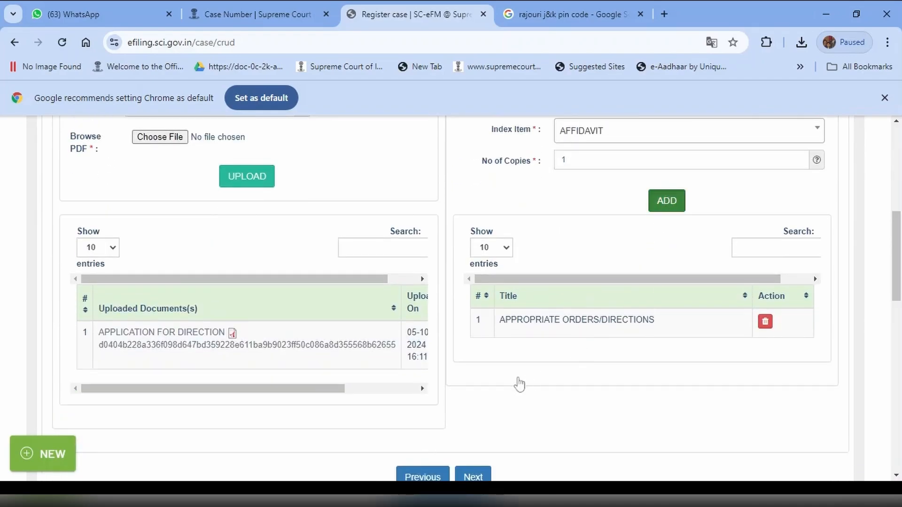
- Check the APPROPRIATE ORDERS/DIRECTIONS and AFFIDAVIT entries in the index list and continue to the court fee stage
scroll(530, 383, "down", 2)
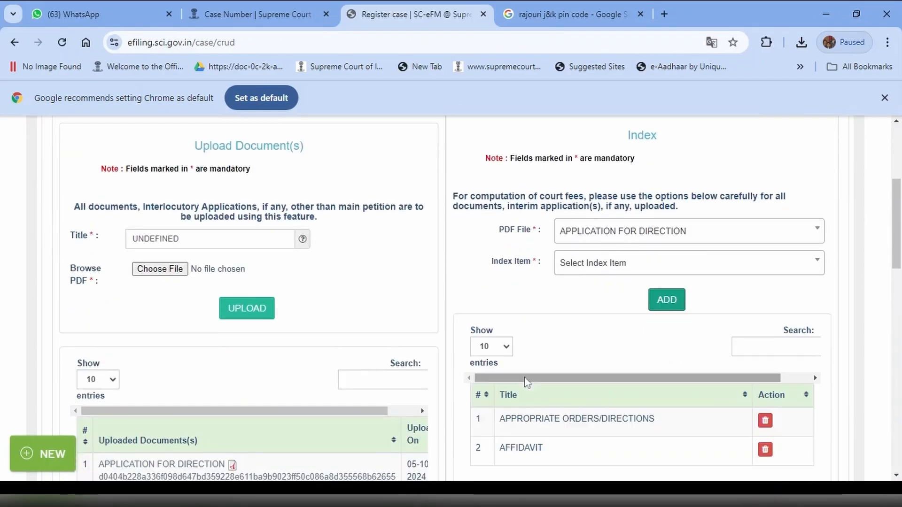
scroll(520, 383, "down", 2)
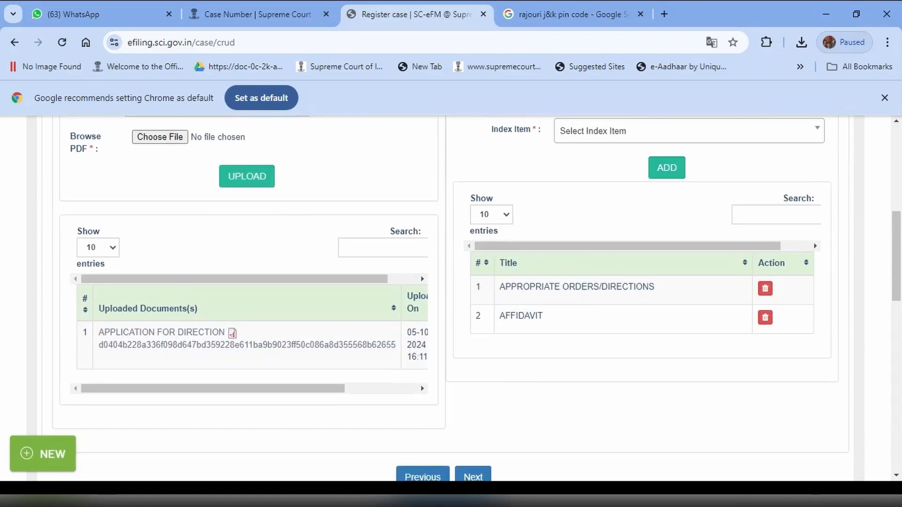
left_click_drag(502, 292, 556, 326)
left_click(583, 380)
scroll(582, 379, "down", 1)
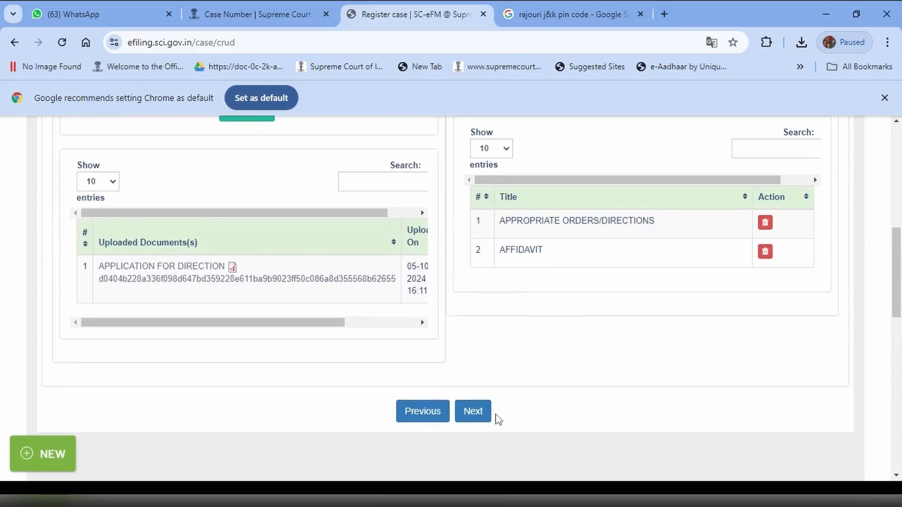
left_click(474, 412)
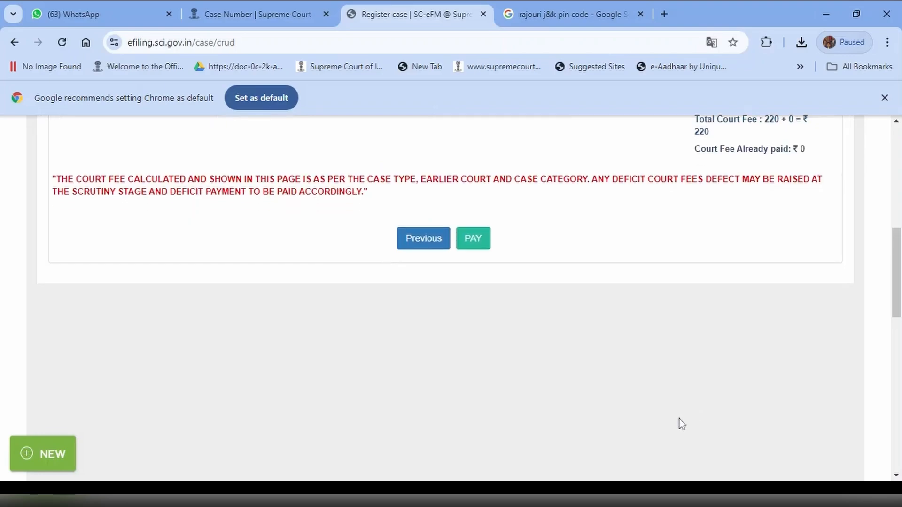
- Examine the court fee details for the miscellaneous application, the directions application and the affidavit, including the amount payable
scroll(601, 402, "up", 4)
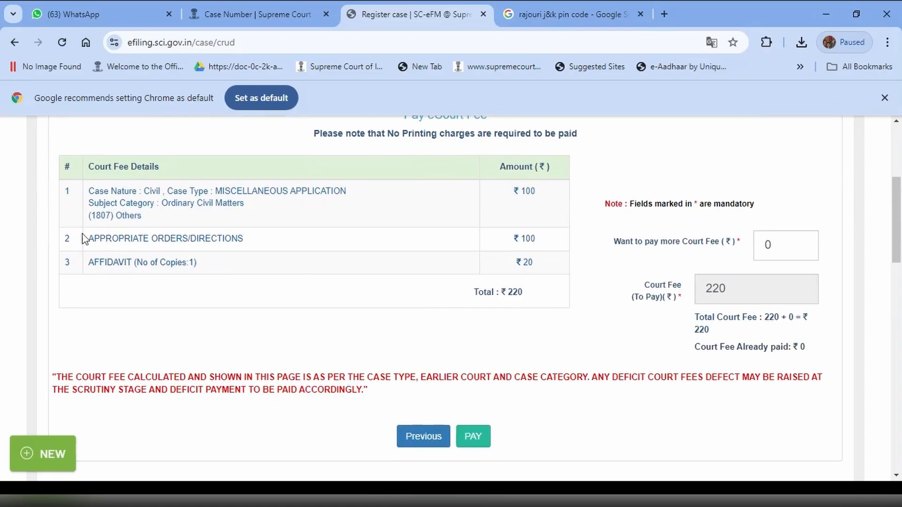
left_click_drag(89, 189, 269, 215)
left_click(290, 258)
left_click_drag(88, 238, 249, 243)
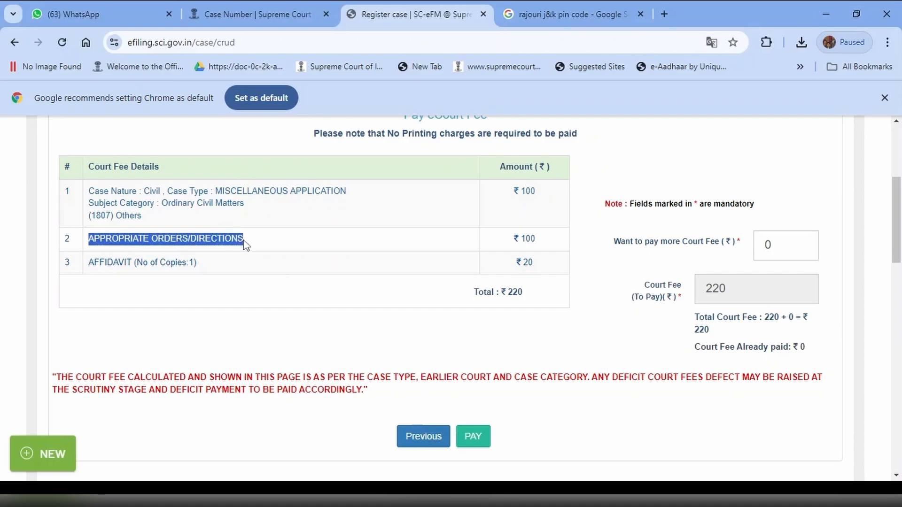
left_click_drag(88, 262, 233, 263)
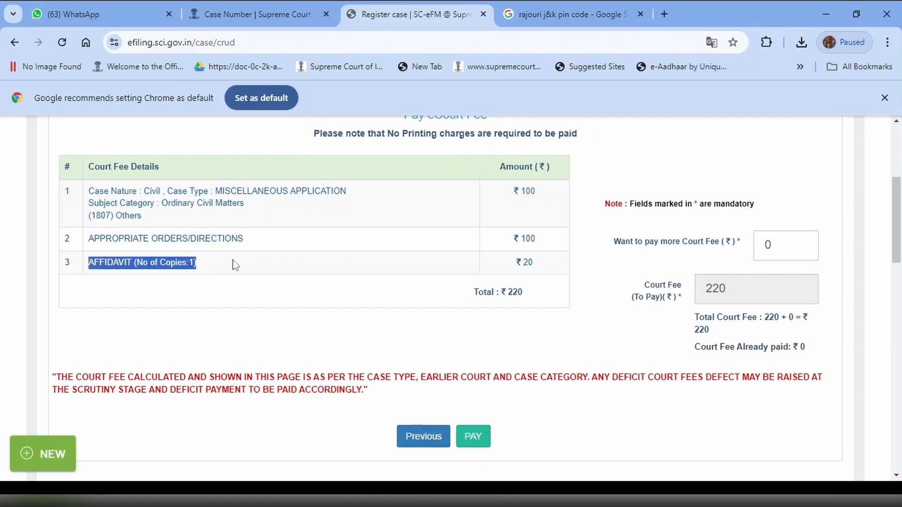
left_click(516, 195)
left_click_drag(516, 195, 545, 202)
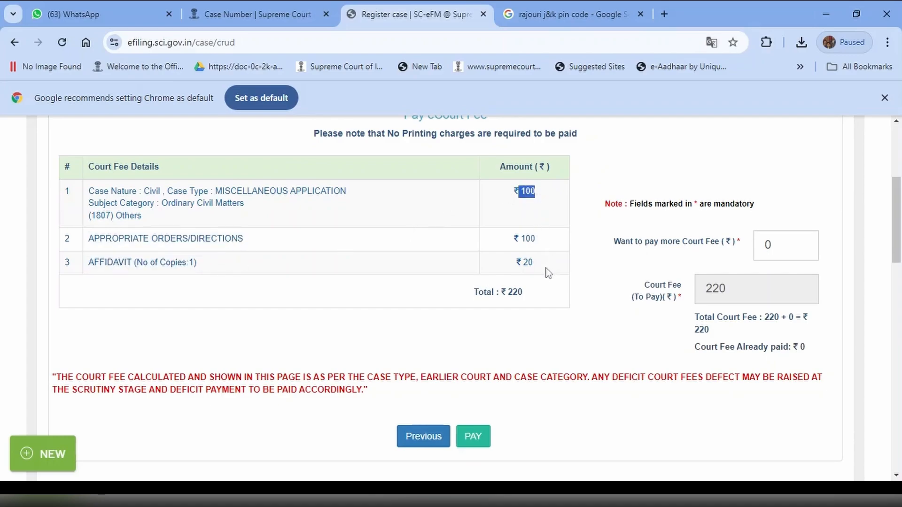
left_click_drag(547, 272, 507, 267)
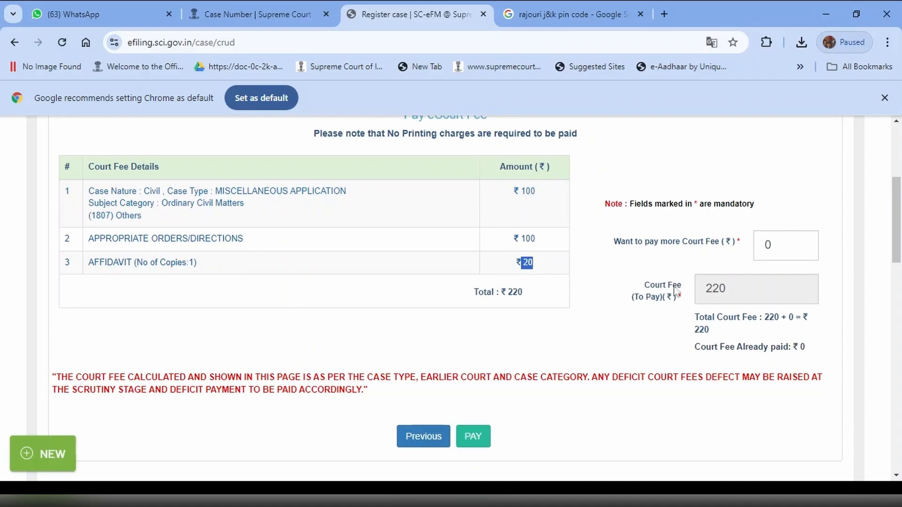
scroll(570, 303, "down", 1)
left_click_drag(537, 225, 440, 239)
- Start the court fee payment with Razorpay as payment method, accept the terms and conditions, and confirm paying Rs. 220
left_click(571, 342)
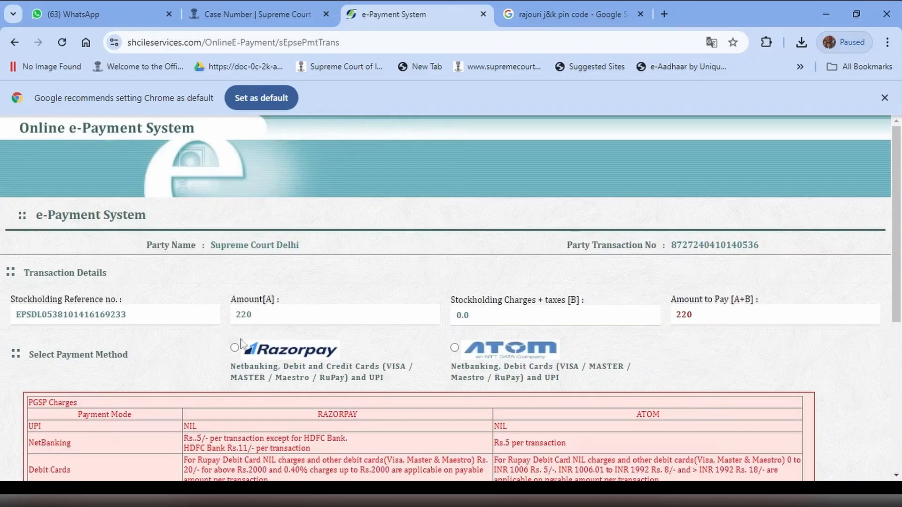
left_click(235, 348)
scroll(365, 355, "down", 5)
left_click(33, 303)
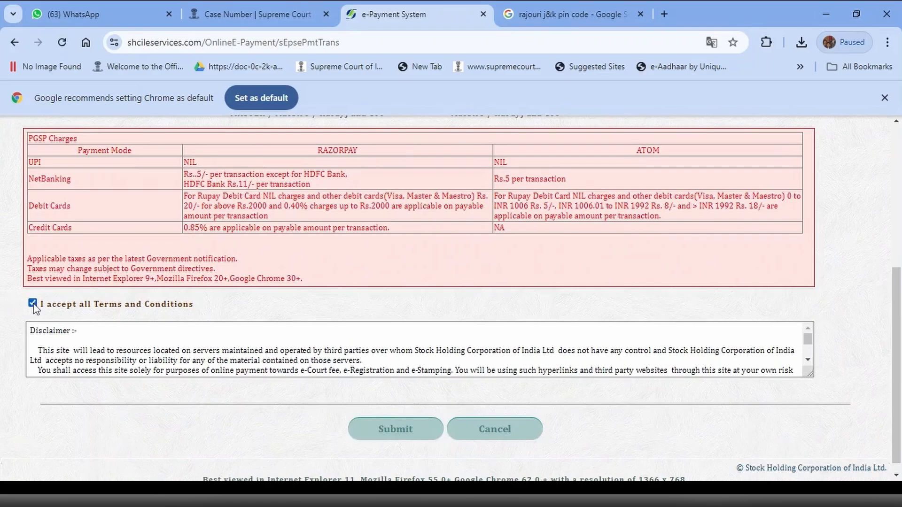
left_click(399, 429)
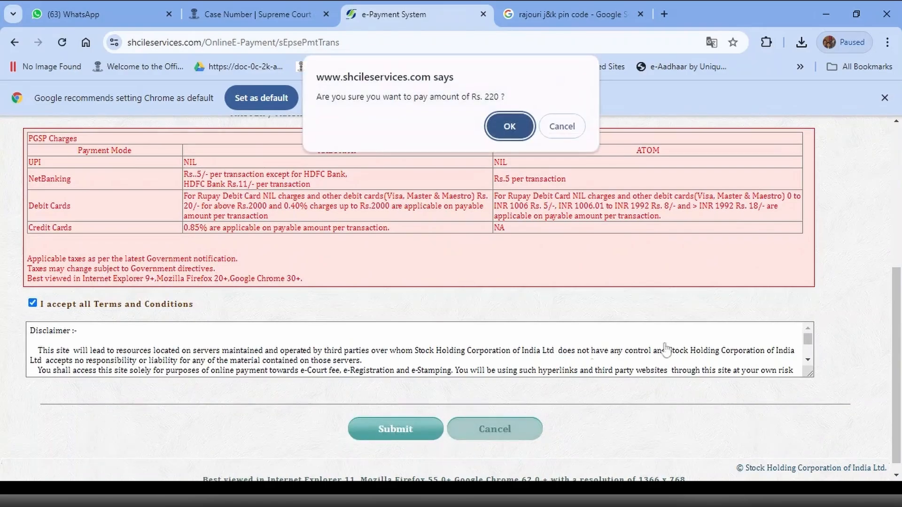
key("Return")
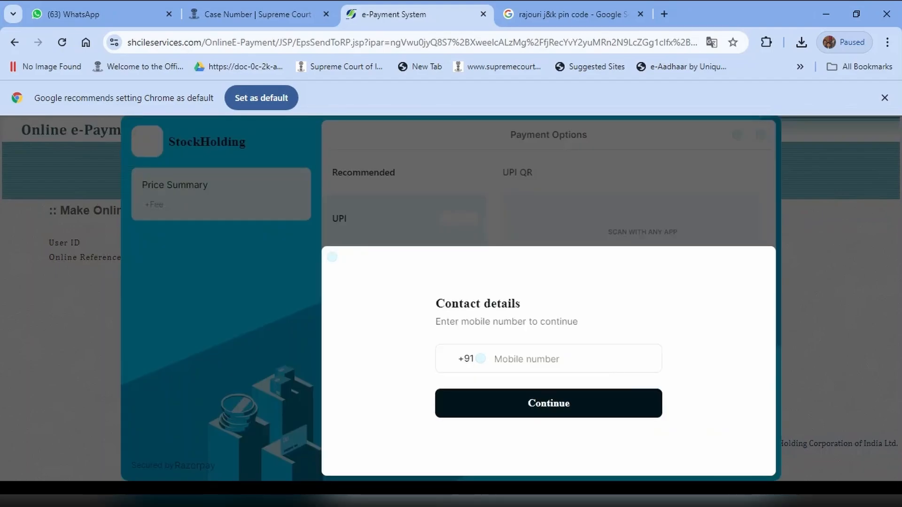
- Enter the payer's mobile number in the contact details and proceed to pay the ₹220.00 by UPI QR code
left_click(540, 359)
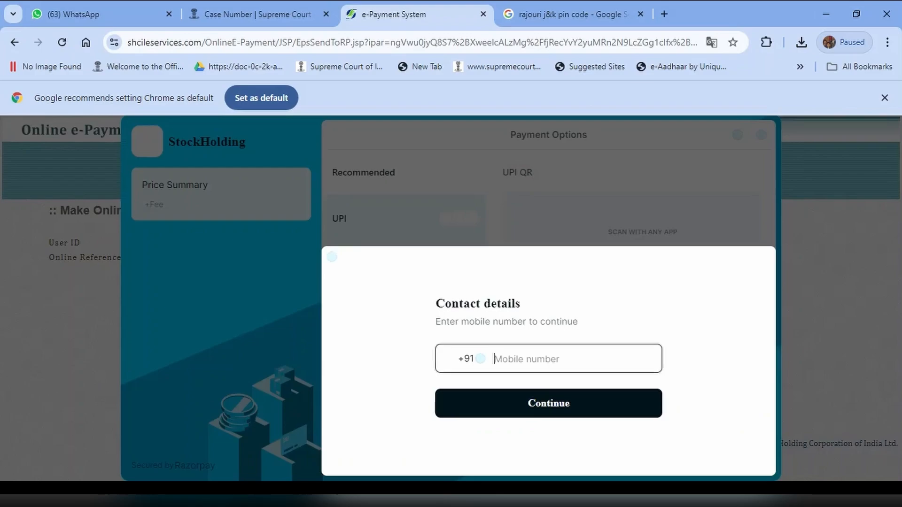
left_click(540, 369)
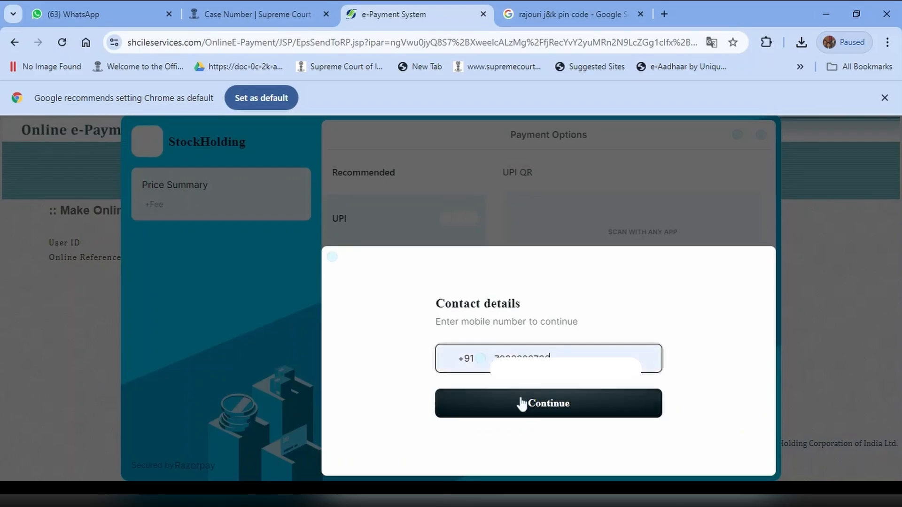
left_click(543, 408)
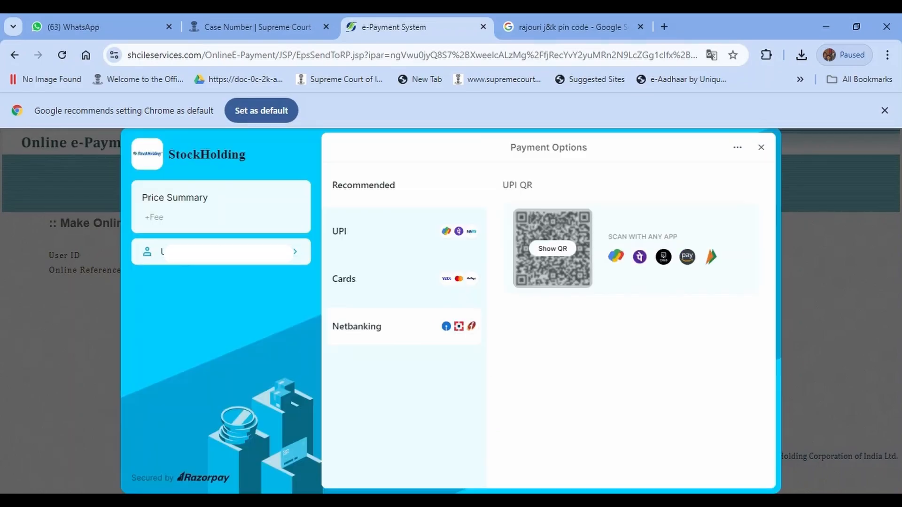
left_click(565, 251)
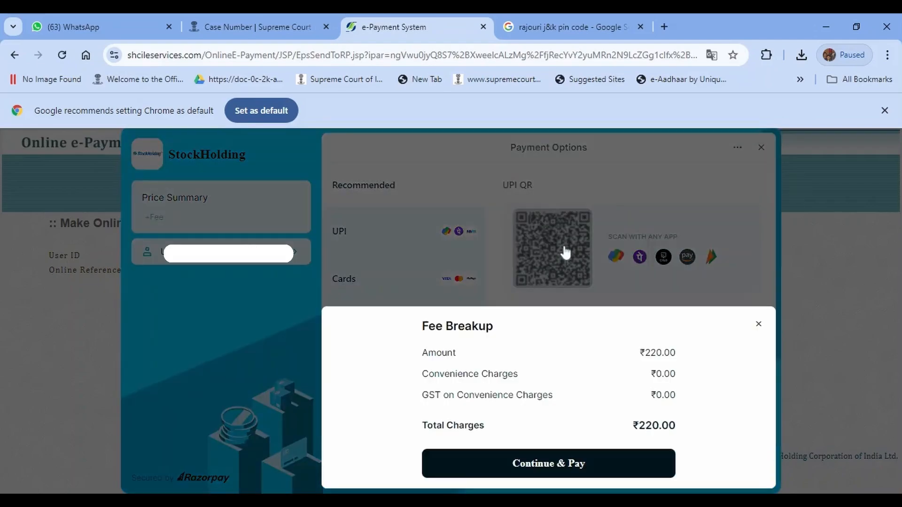
left_click(558, 464)
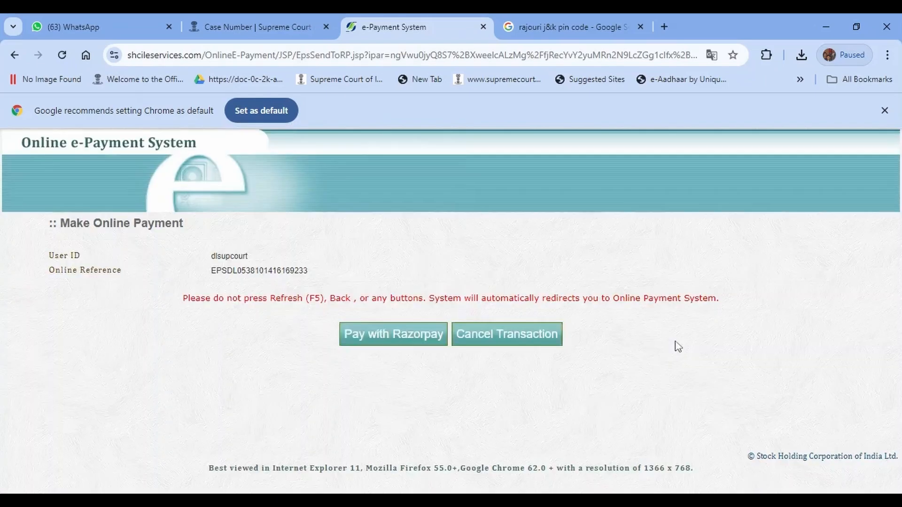
- Submit the completed miscellaneous application for e-filing and check the submission notice with the diary number
scroll(634, 358, "down", 2)
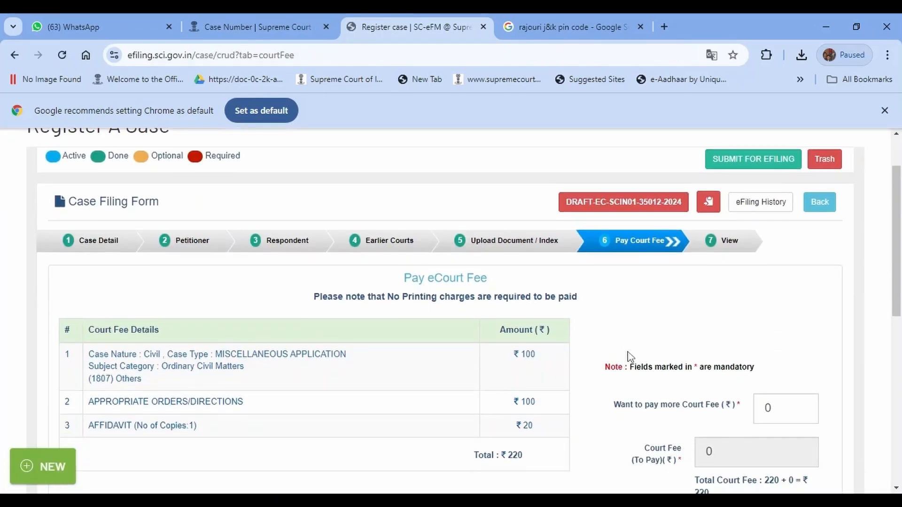
scroll(616, 349, "up", 1)
left_click(743, 160)
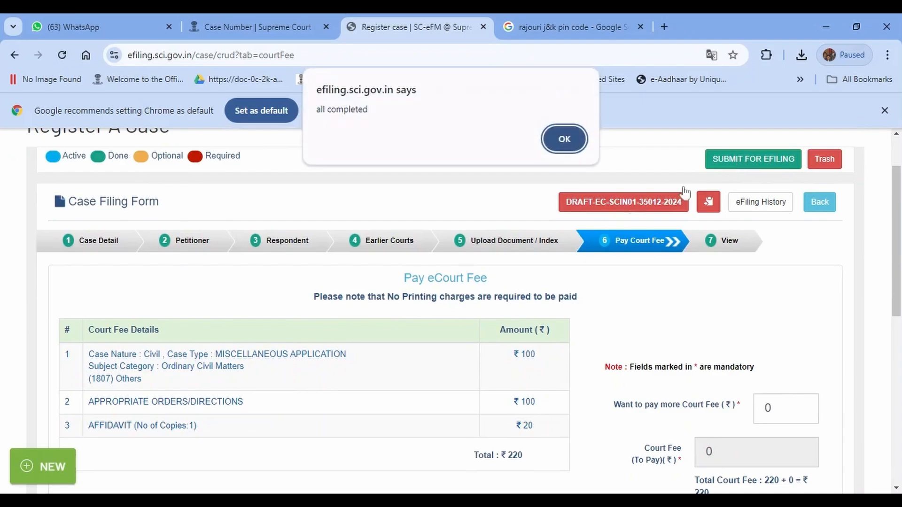
left_click(563, 141)
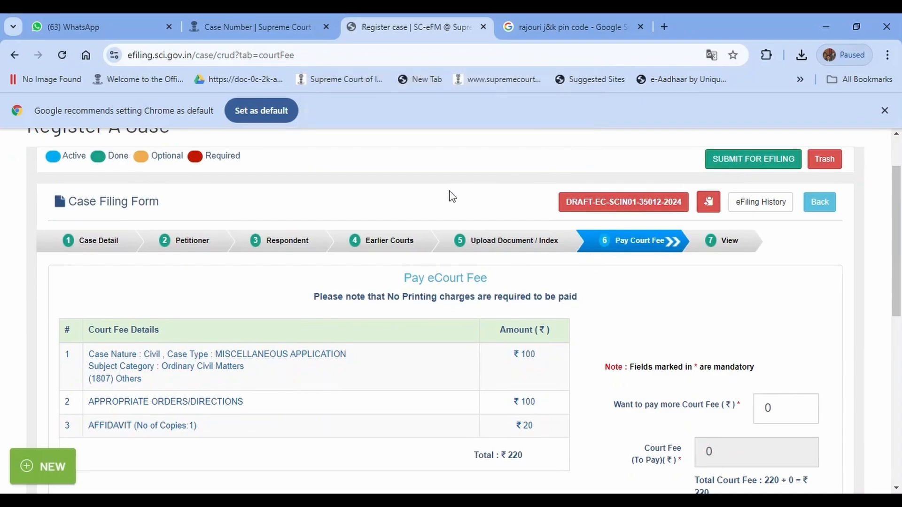
scroll(452, 196, "up", 2)
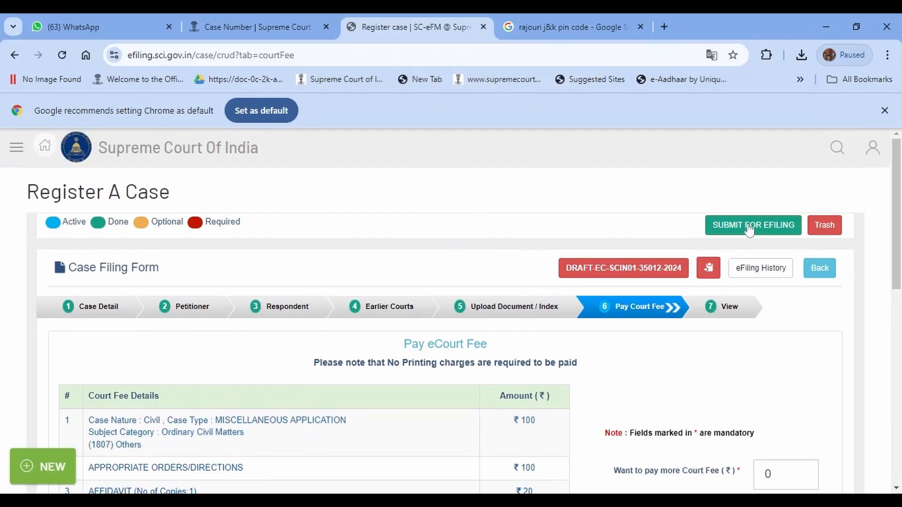
scroll(490, 204, "down", 2)
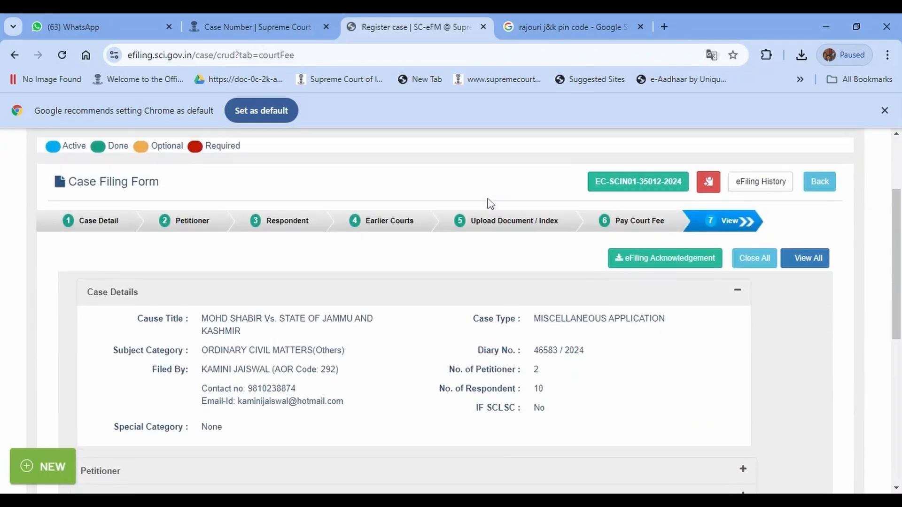
scroll(490, 204, "up", 2)
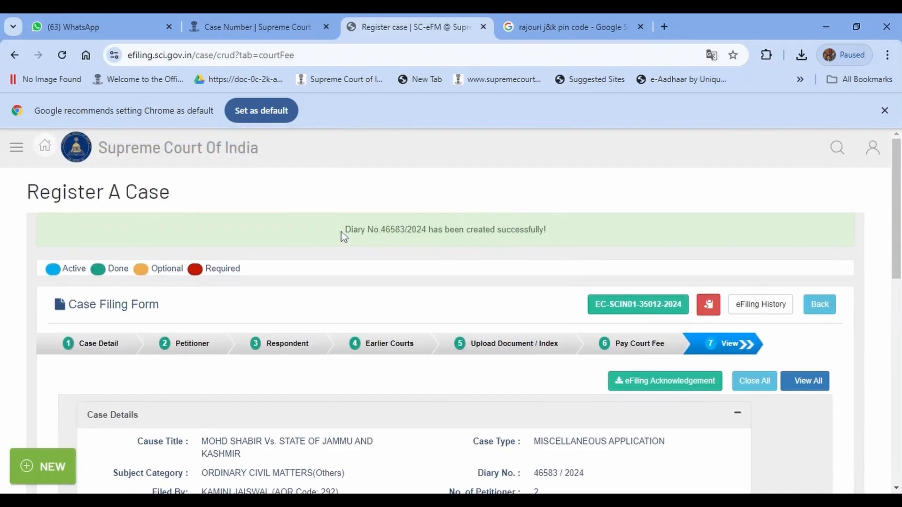
left_click_drag(343, 231, 602, 236)
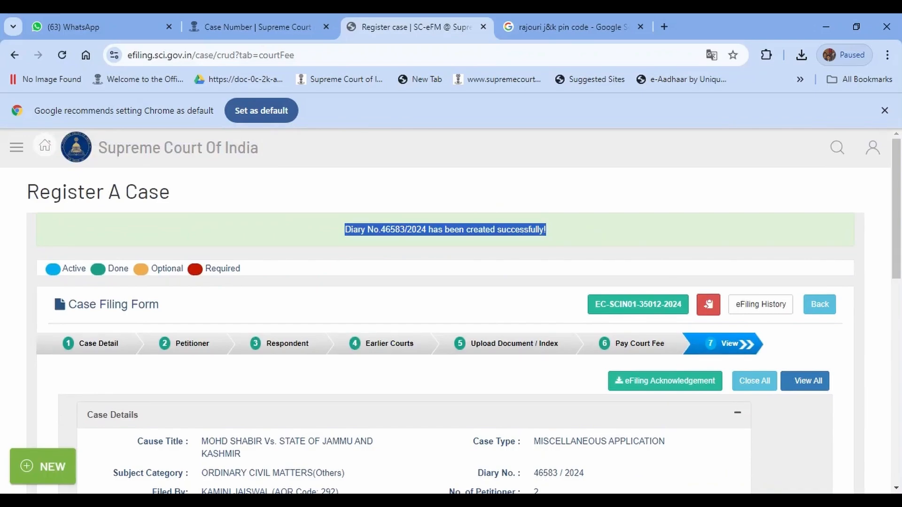
left_click(614, 229)
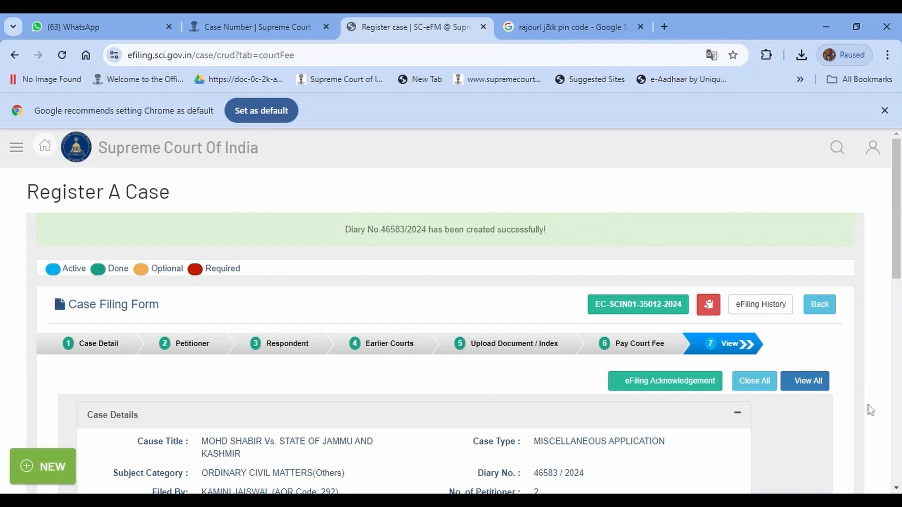
- Open the eFiling acknowledgement, download the PDF, and return to the case filing form
left_click(658, 386)
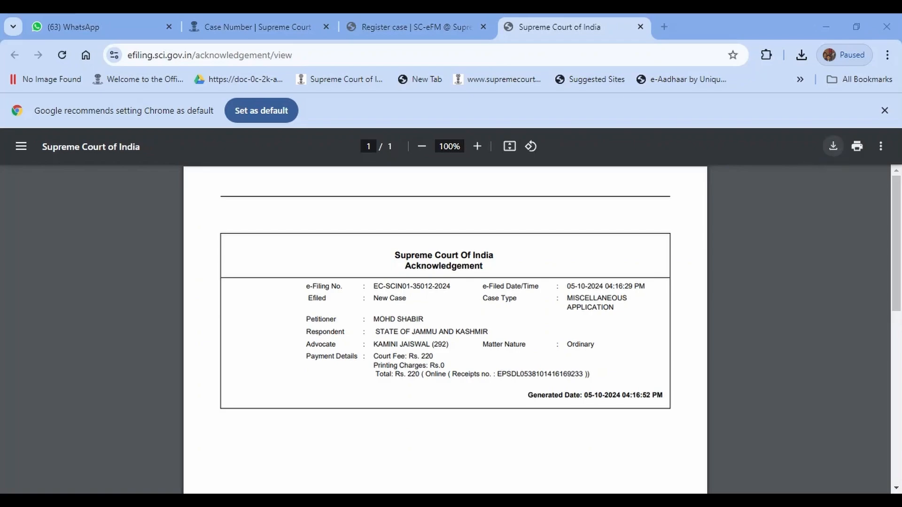
left_click(834, 146)
left_click(401, 28)
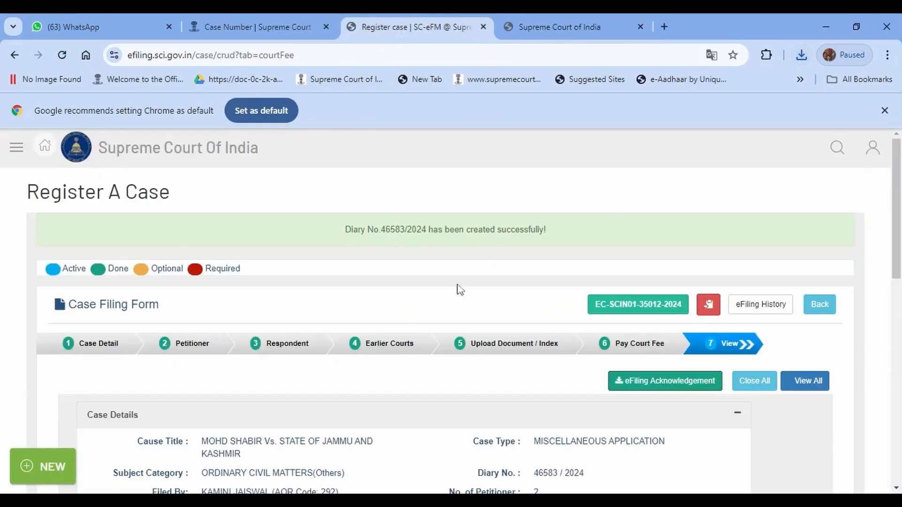
- Open the eFiling history and examine the filing stages, uploaded documents, payment history and allocation details
scroll(454, 278, "down", 5)
scroll(498, 355, "up", 5)
left_click(747, 305)
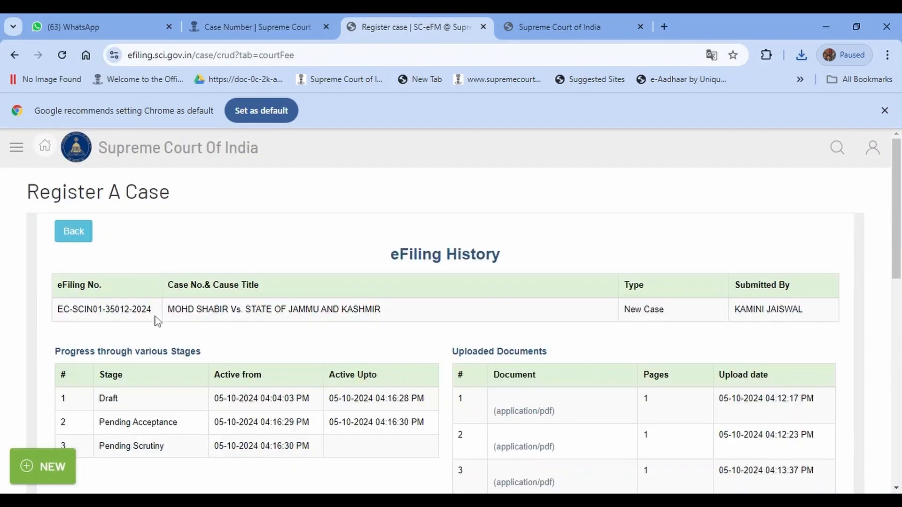
scroll(155, 318, "down", 4)
scroll(182, 315, "down", 1)
scroll(179, 310, "down", 3)
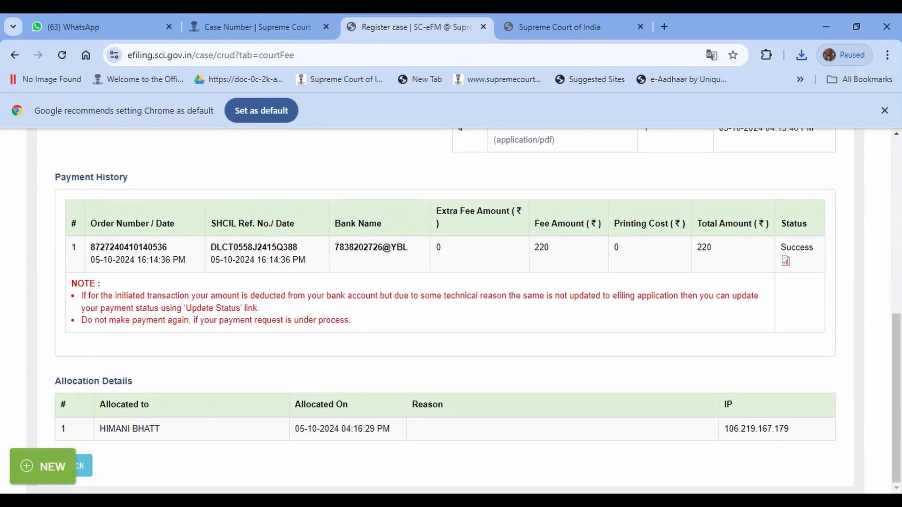
left_click_drag(99, 429, 187, 441)
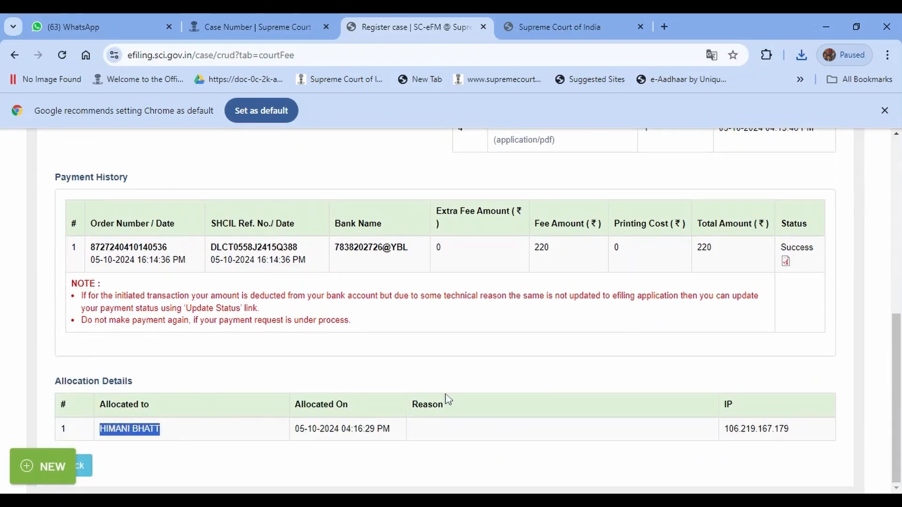
scroll(505, 408, "up", 3)
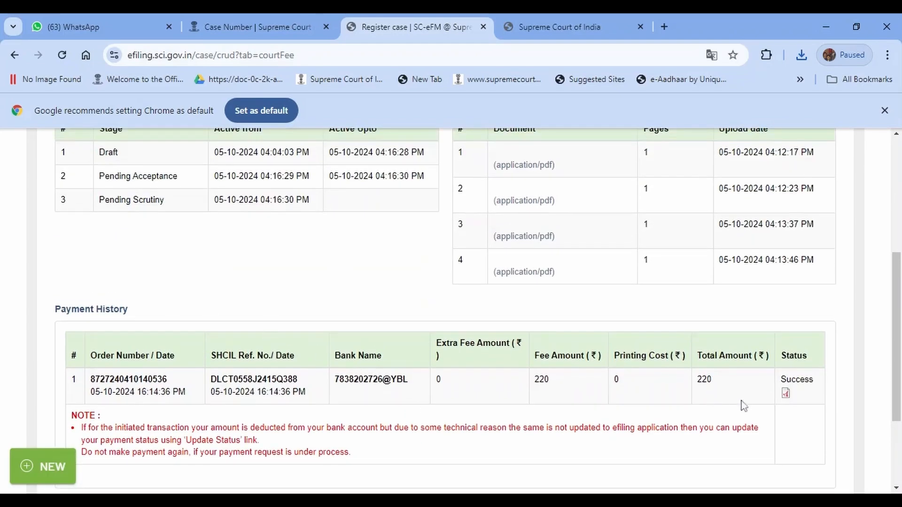
- View the court fee payment challan from the payment history, close it, and go back from the eFiling history
left_click(785, 395)
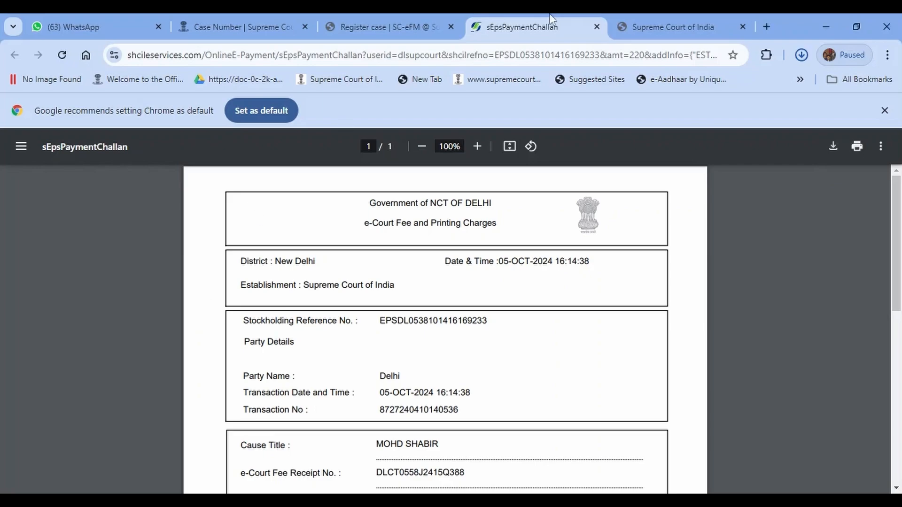
left_click(597, 27)
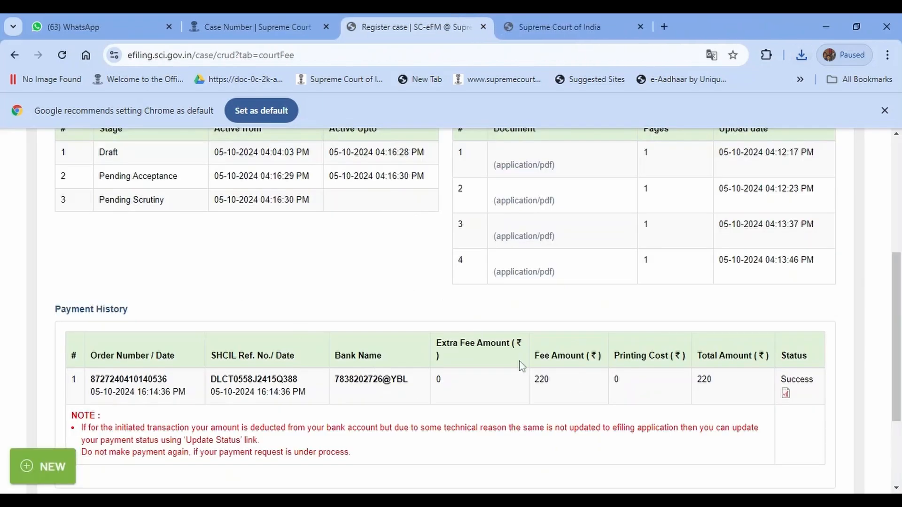
scroll(520, 365, "up", 5)
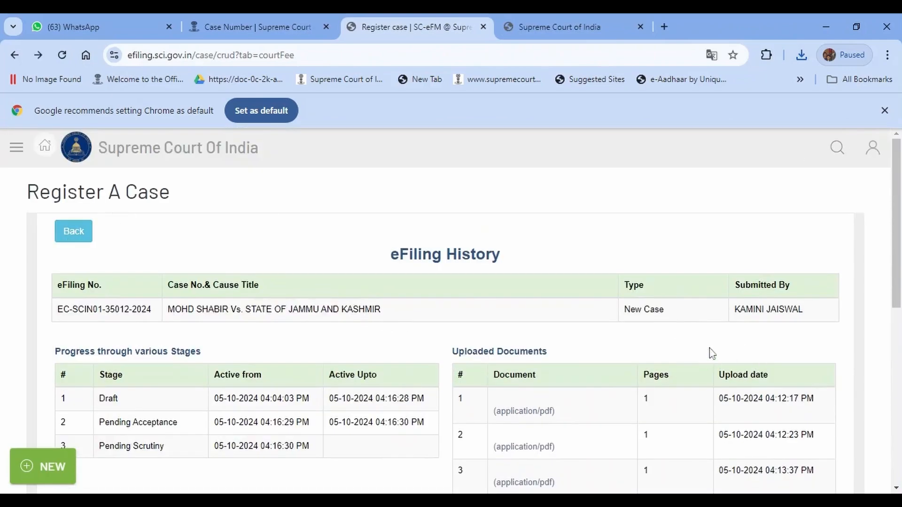
left_click(77, 233)
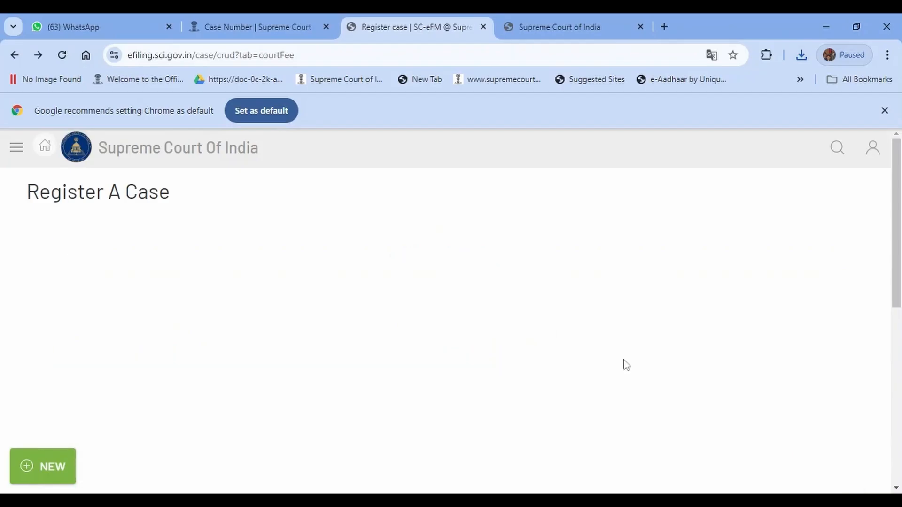